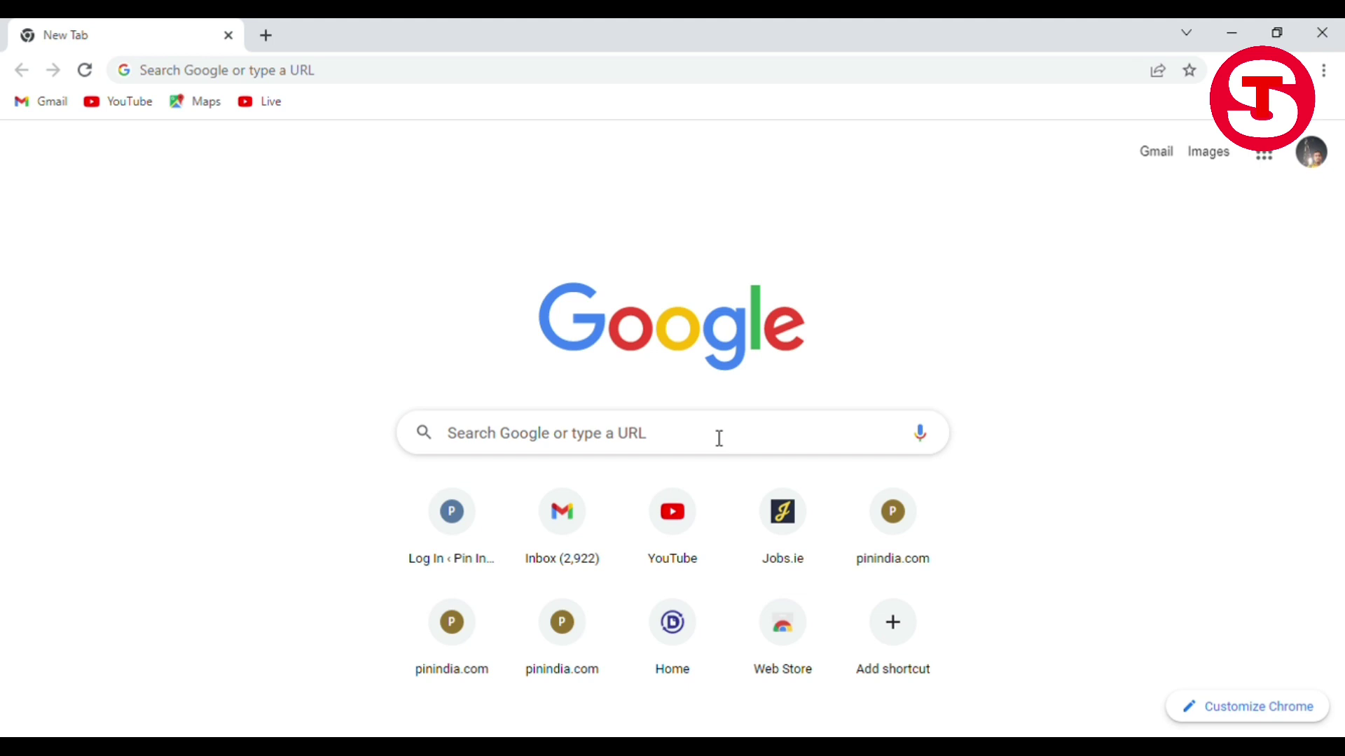
Search Google for 'adcb login' and open the ADCB Internet Banking result.
left_click(719, 439)
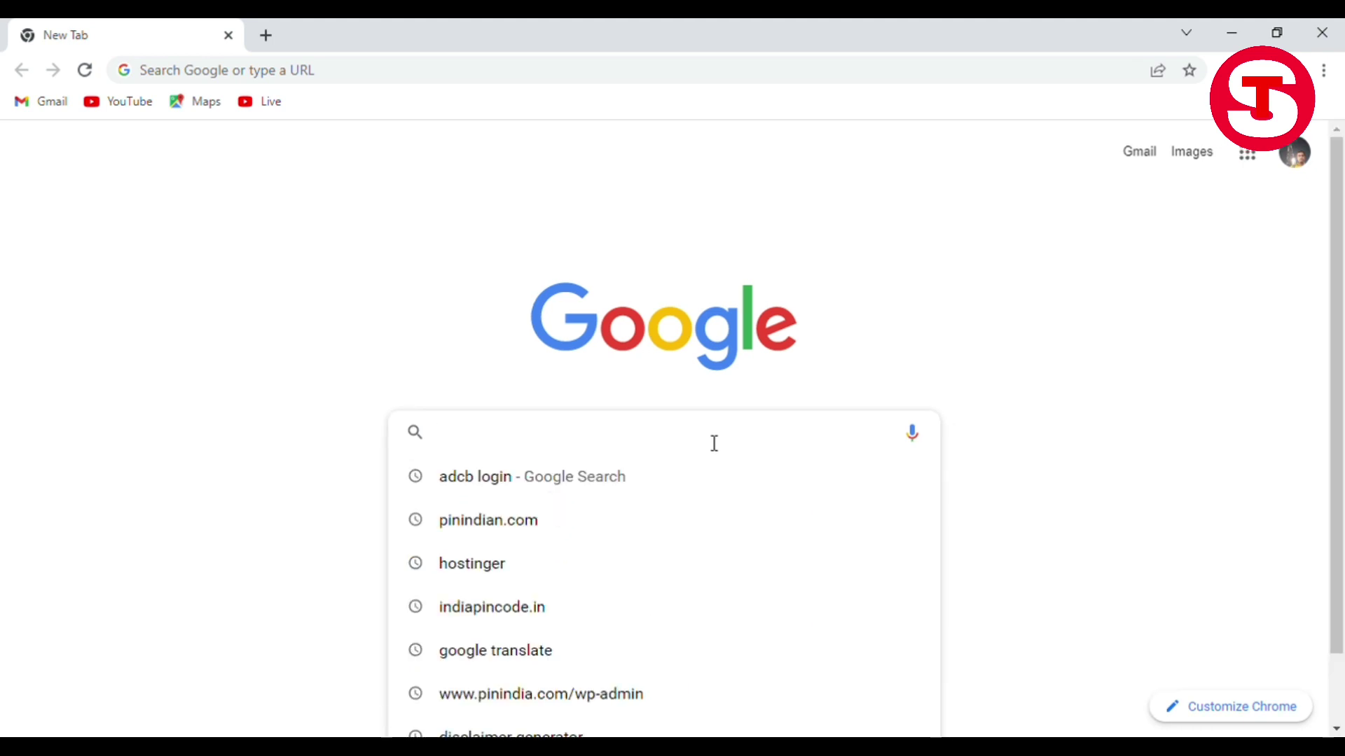
left_click(393, 330)
left_click(690, 446)
type("adcb")
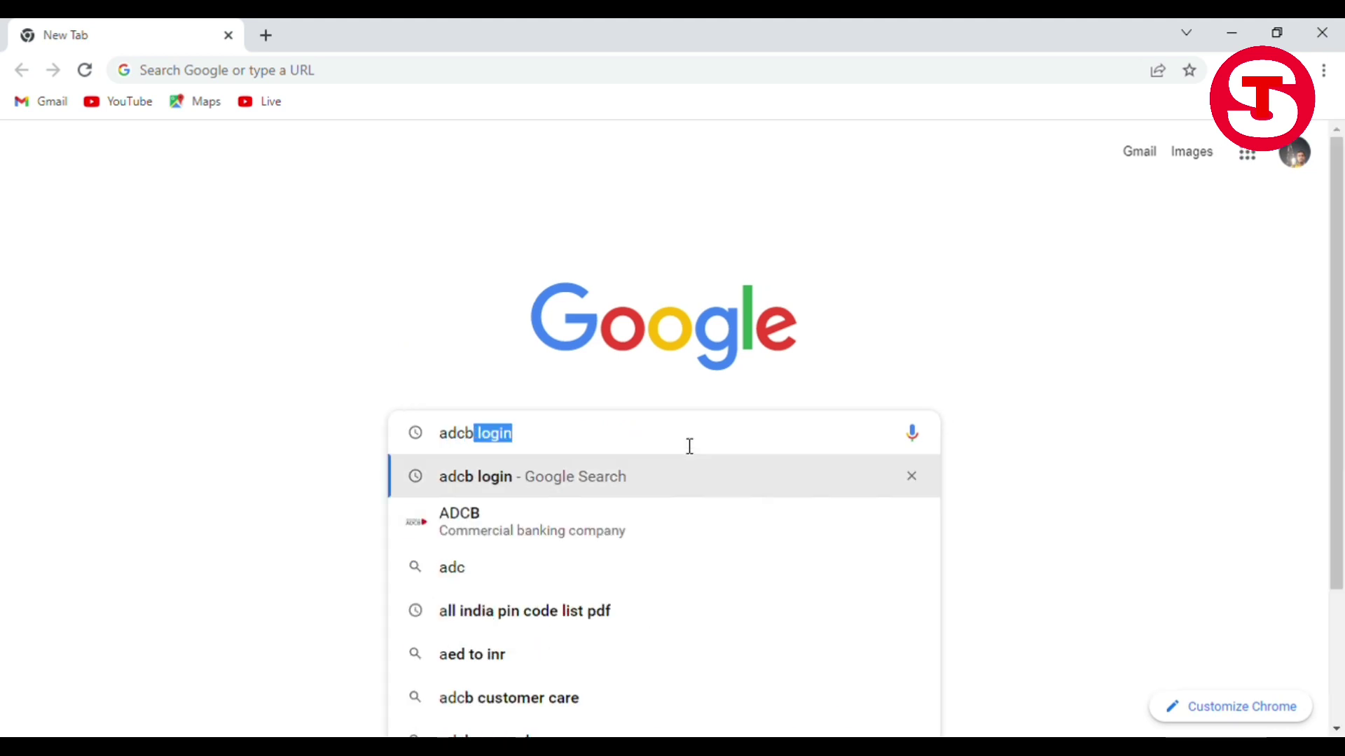
key("Right")
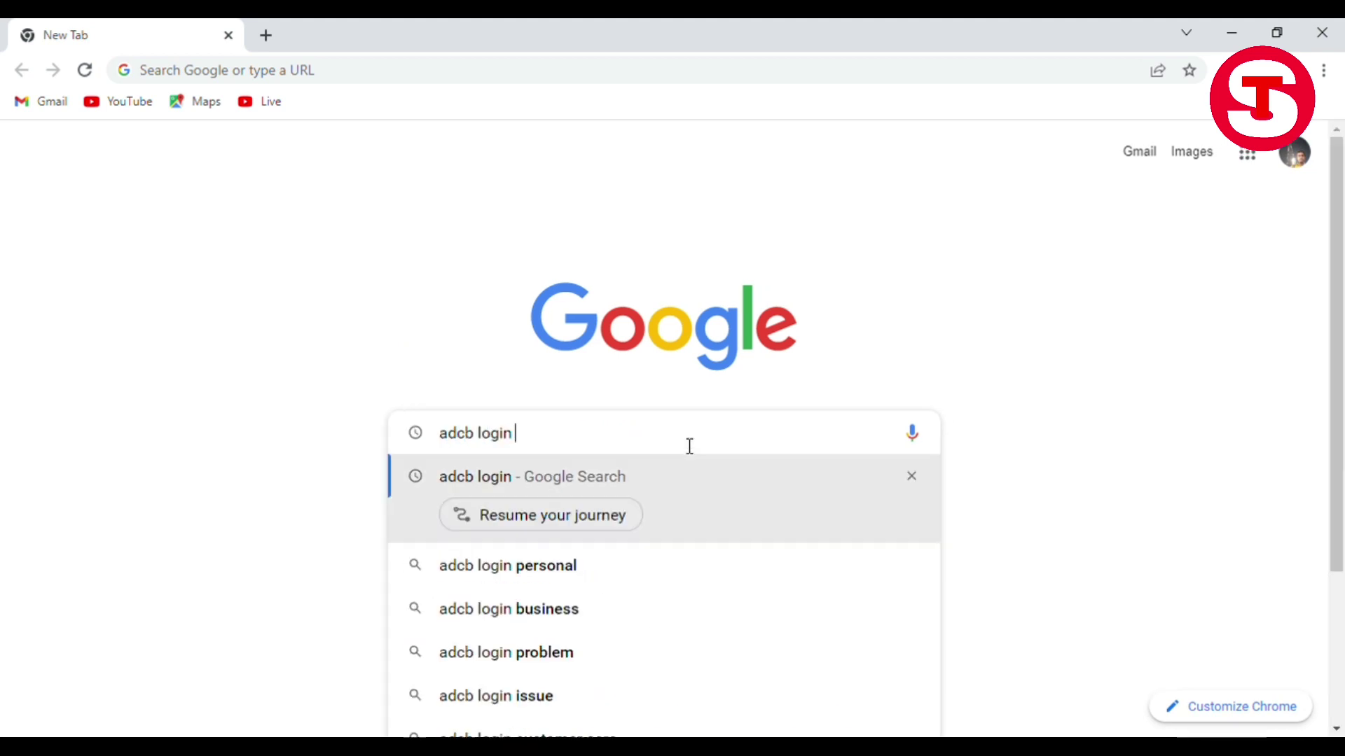
key("Return")
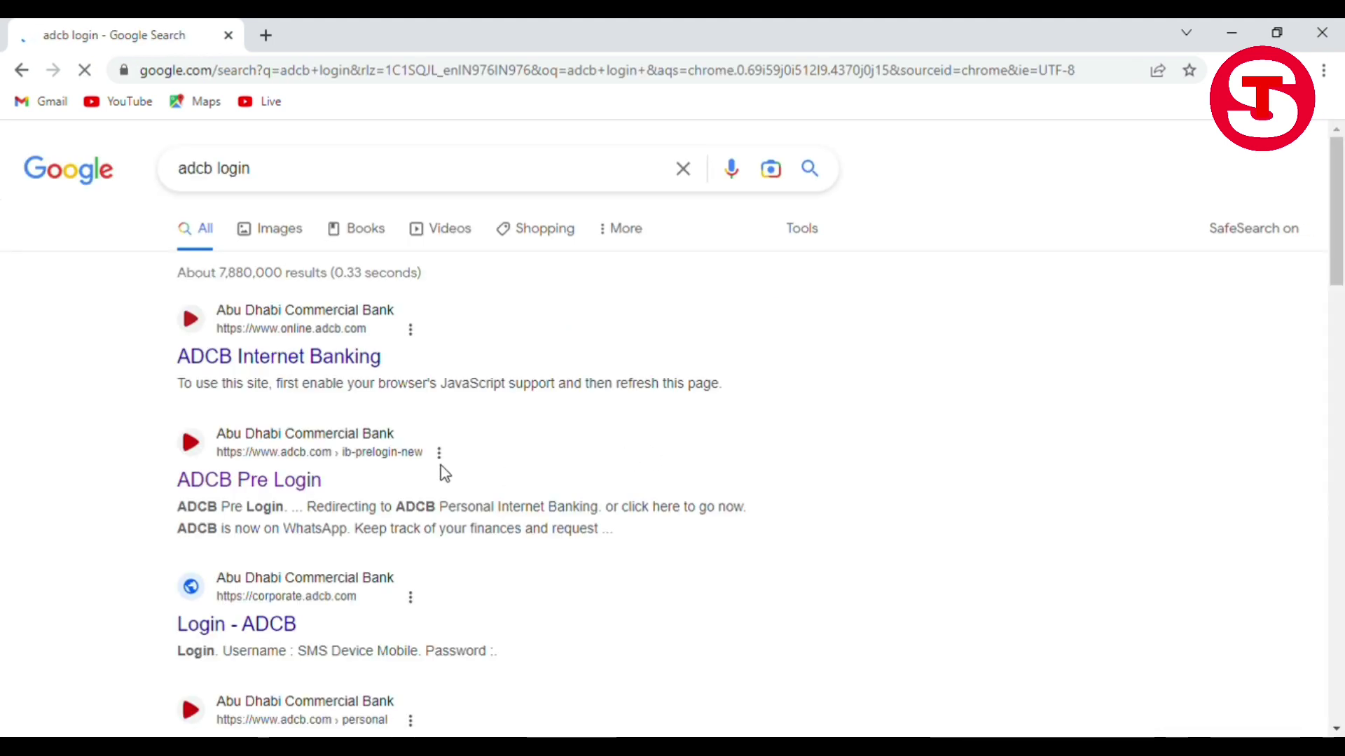
left_click(297, 481)
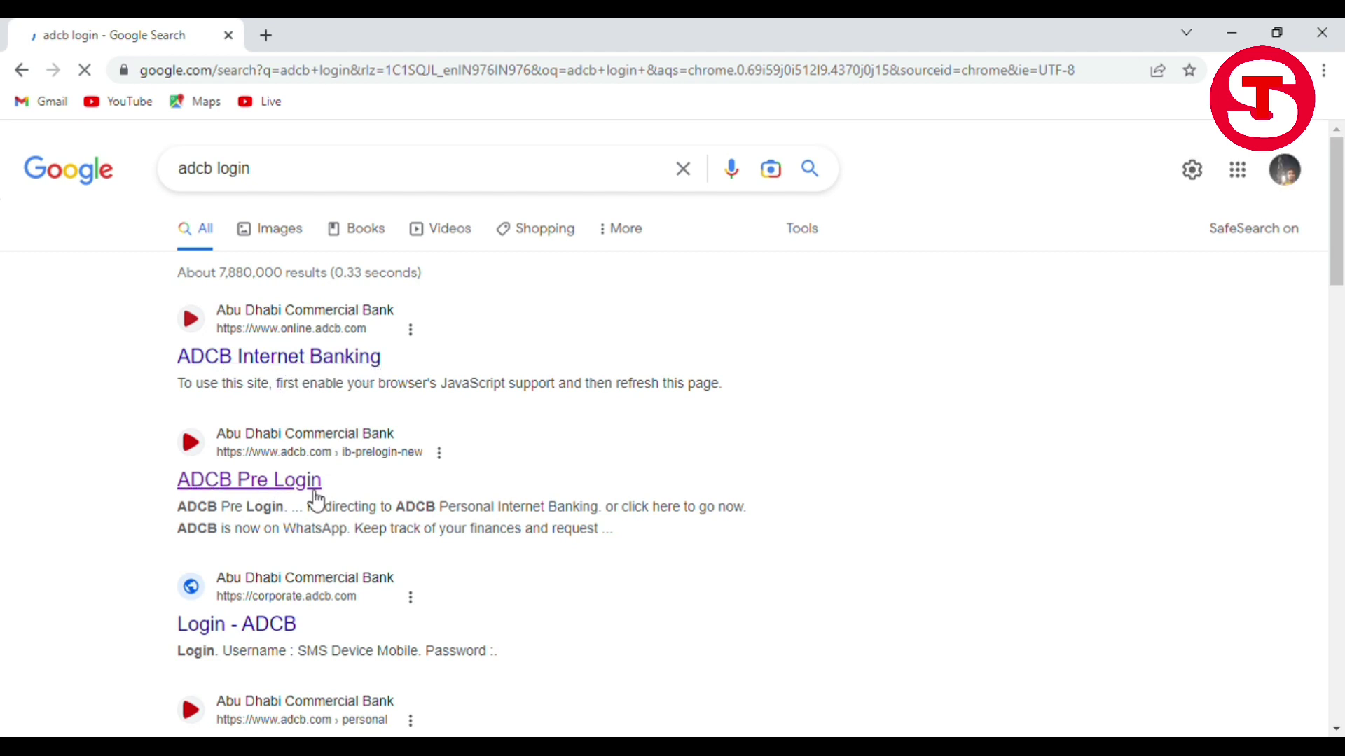
left_click(291, 364)
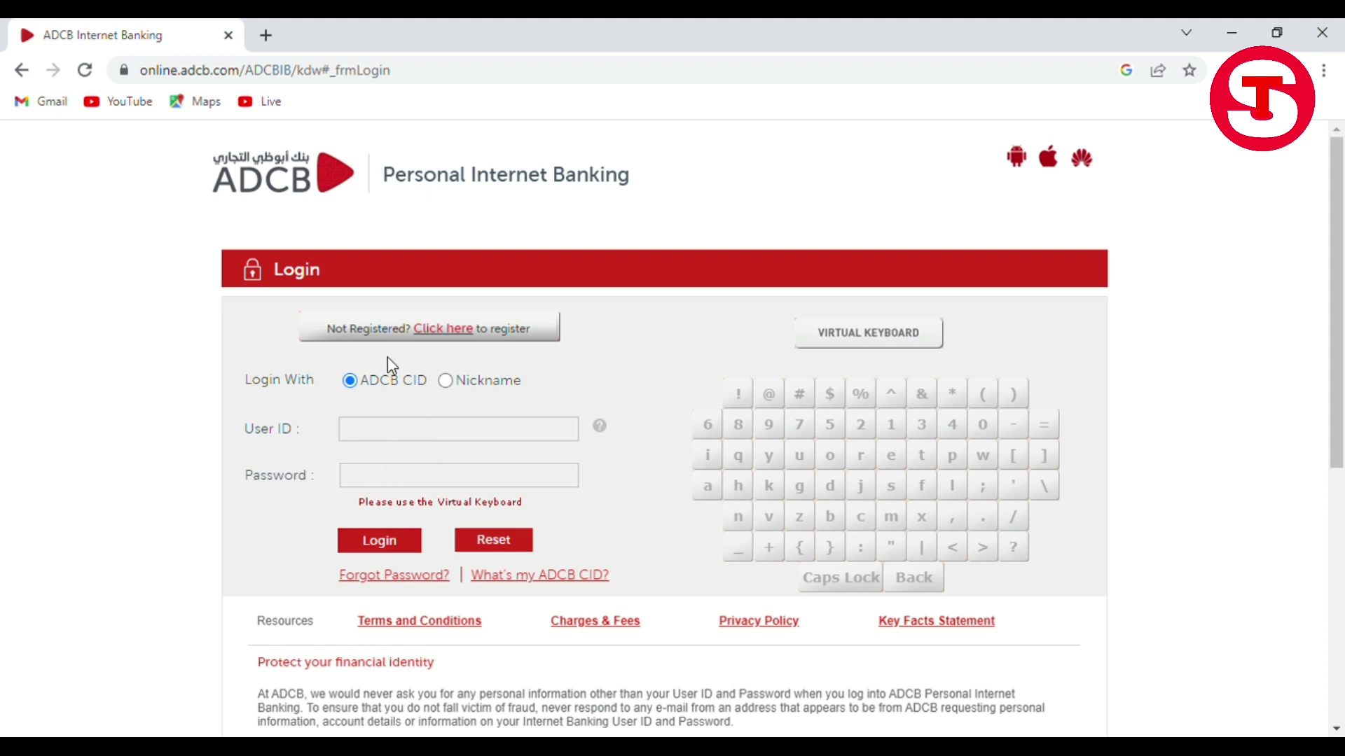
Open Online Registration from 'Not Registered?' and enter the debit card number.
left_click(458, 339)
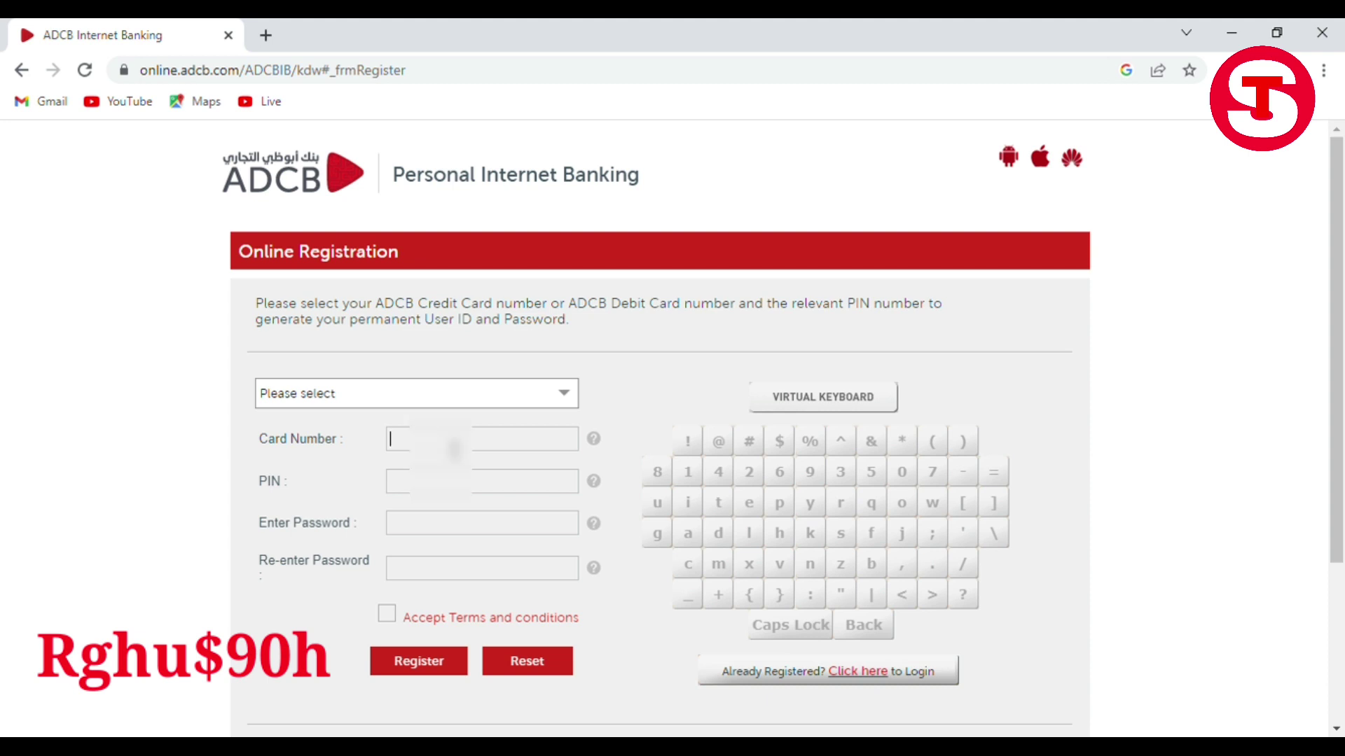
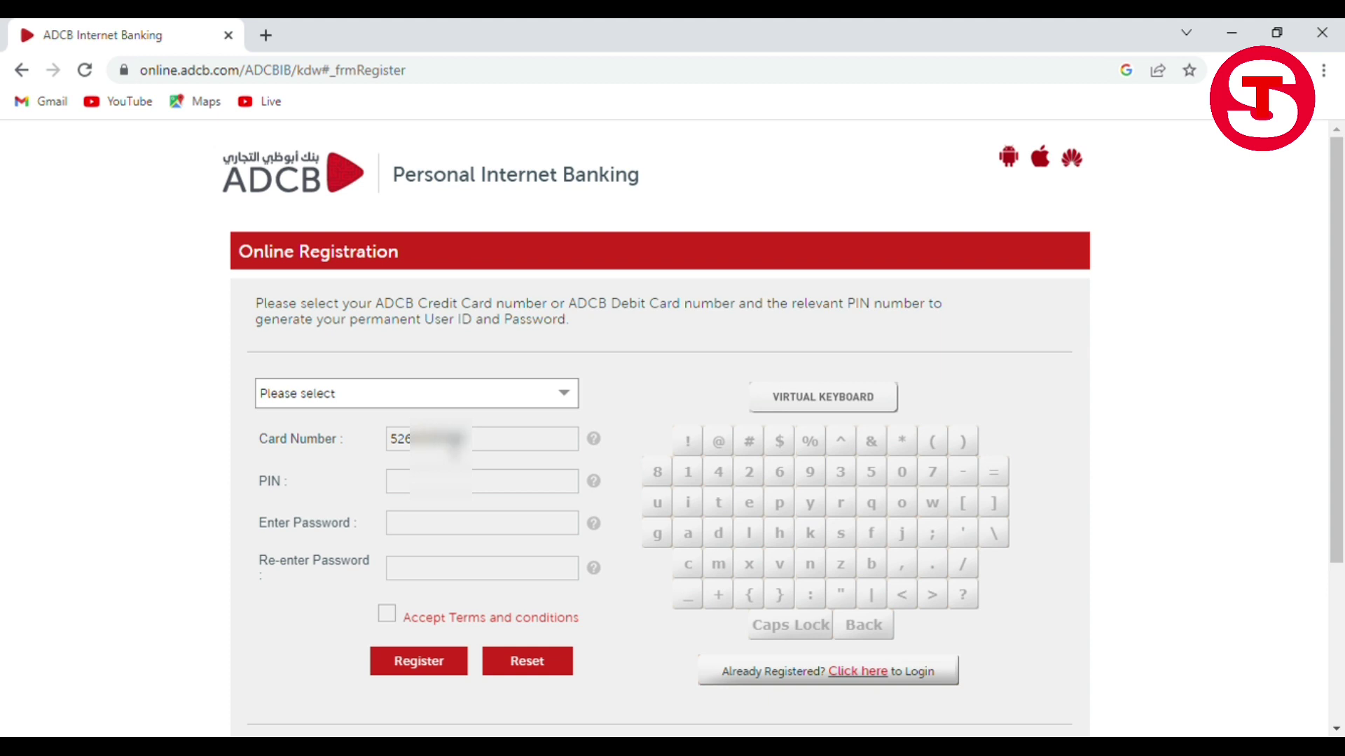
Enter the four-digit card PIN using the virtual keyboard.
left_click(424, 471)
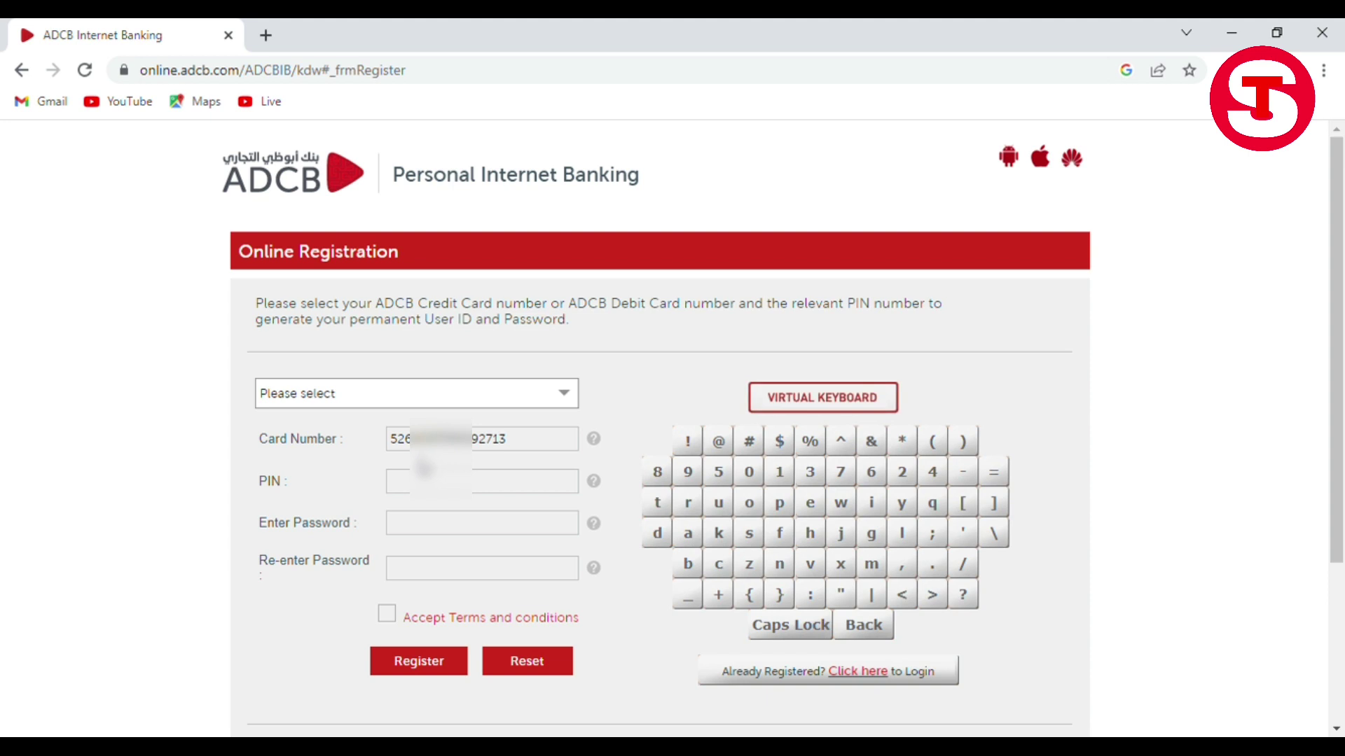
left_click(473, 488)
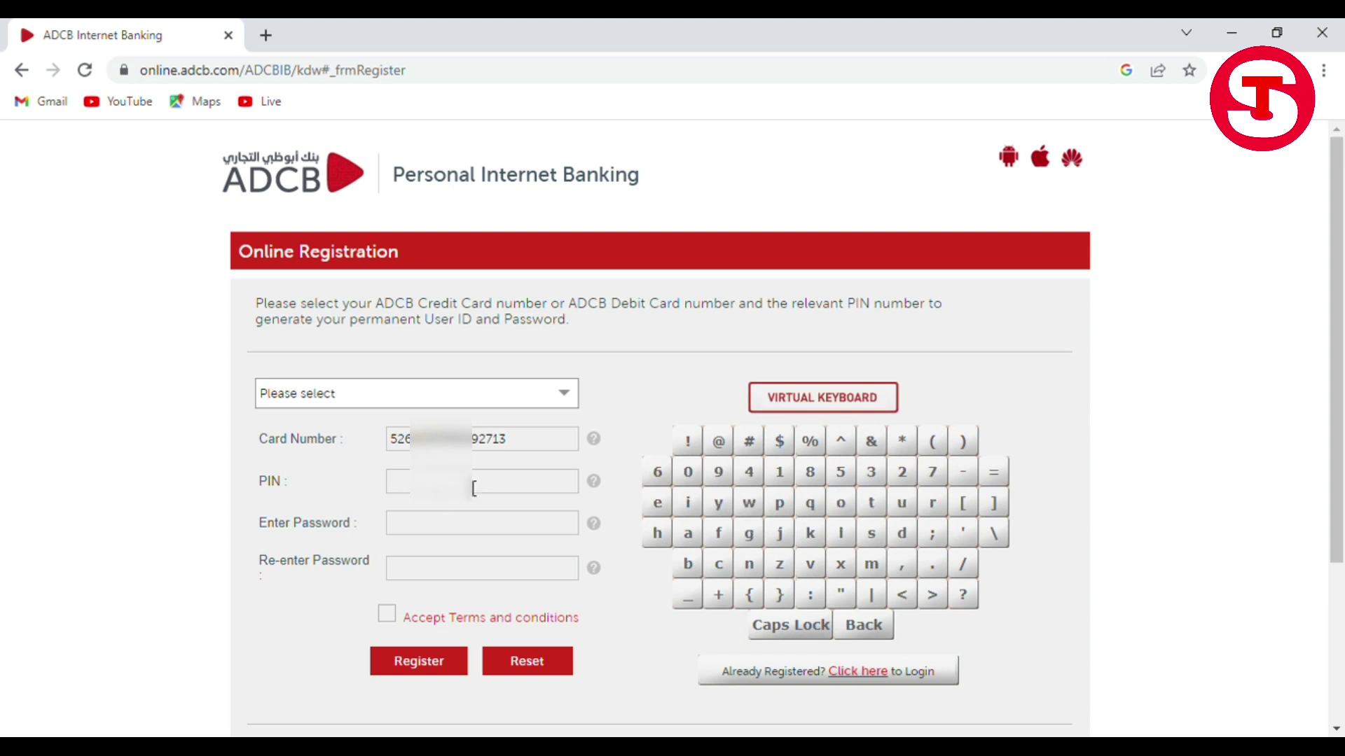
left_click(530, 490)
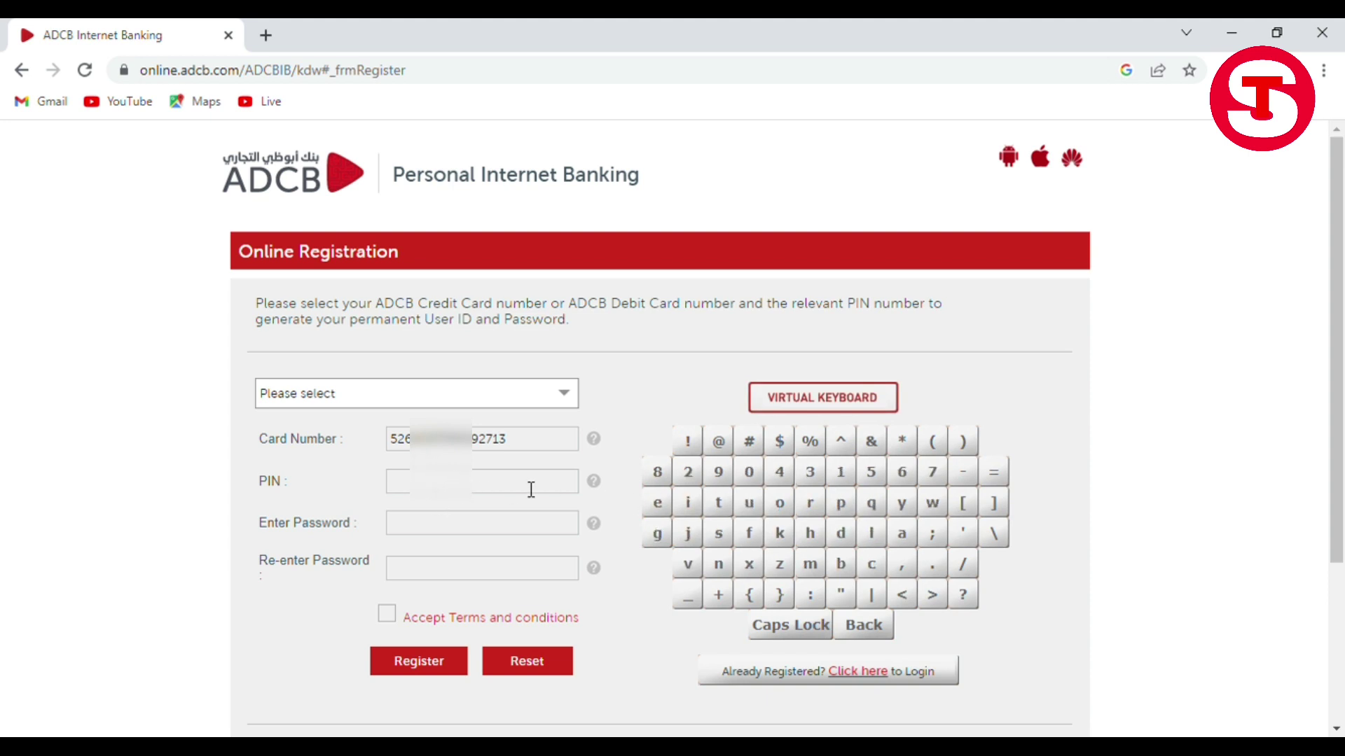
left_click(528, 486)
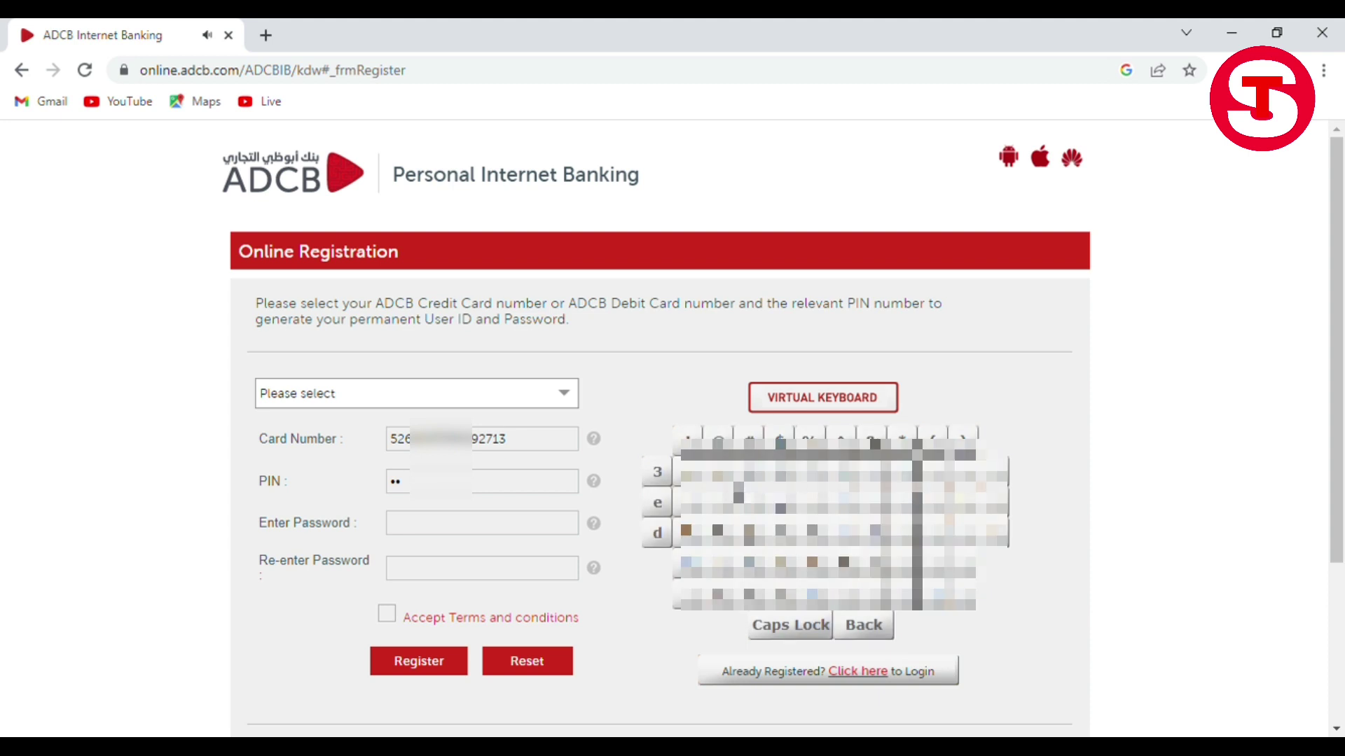
left_click(729, 481)
left_click(788, 498)
Enter and confirm the new password with Caps Lock, then accept the terms and conditions.
left_click(509, 528)
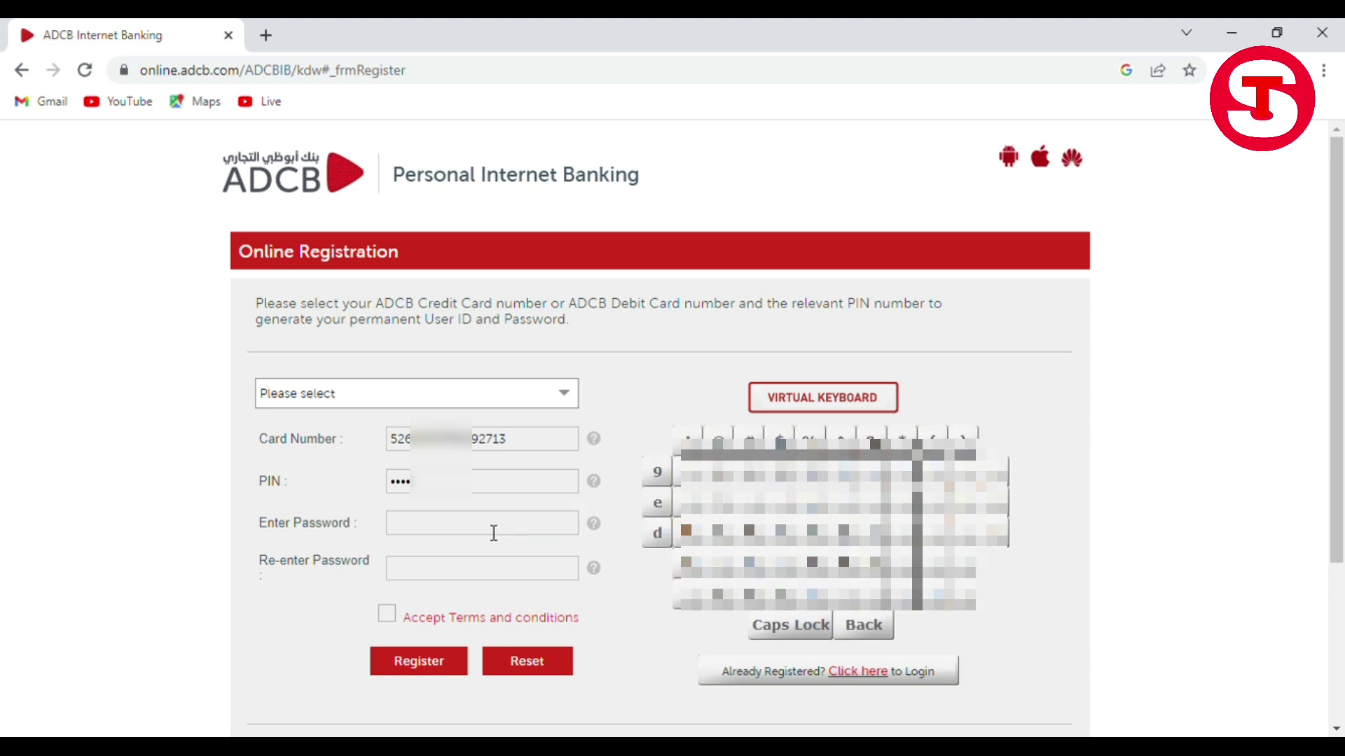
left_click(487, 533)
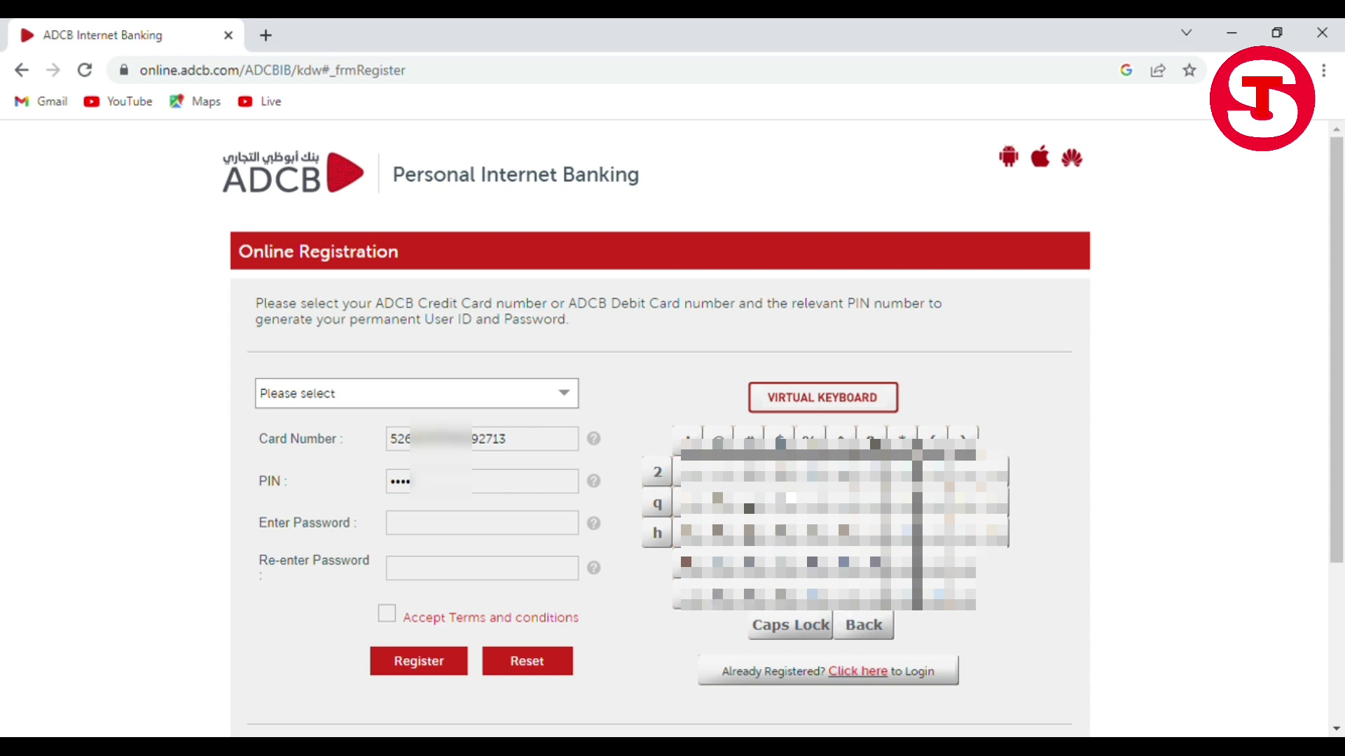
left_click(804, 631)
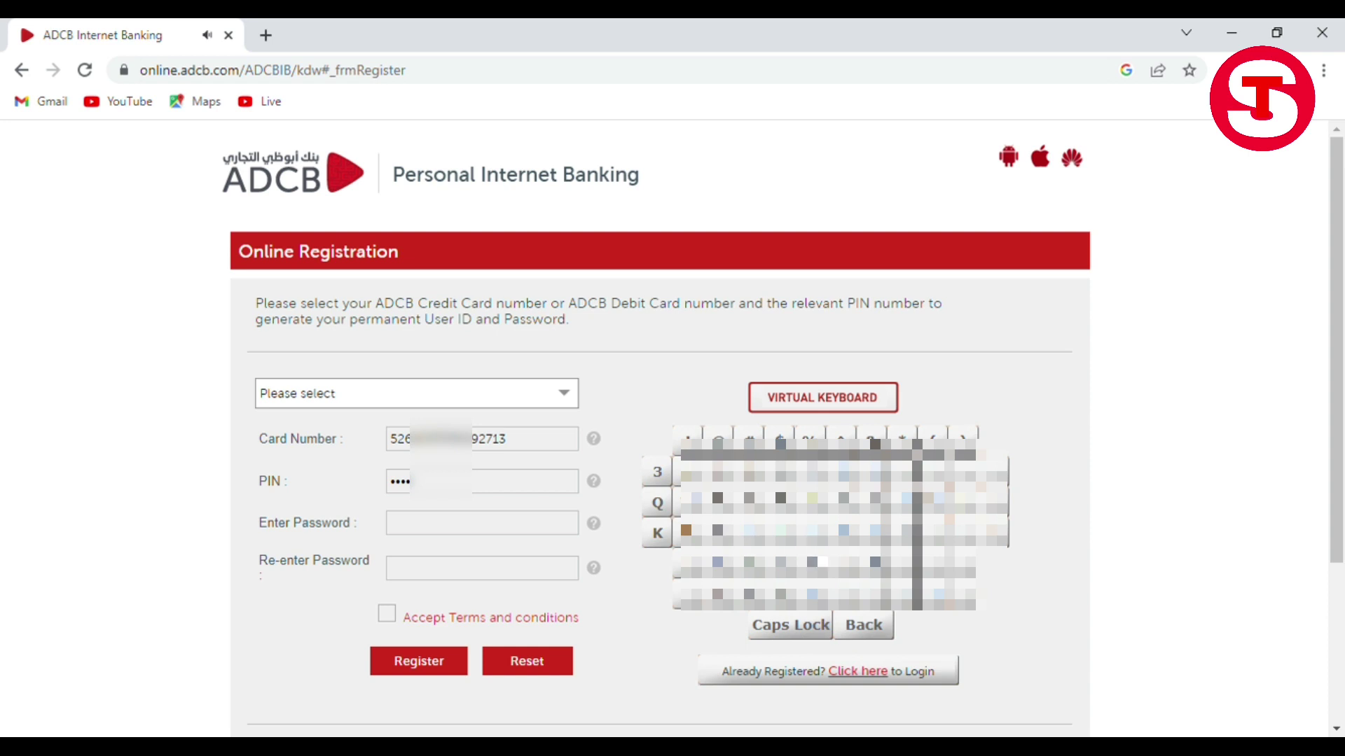
left_click(910, 549)
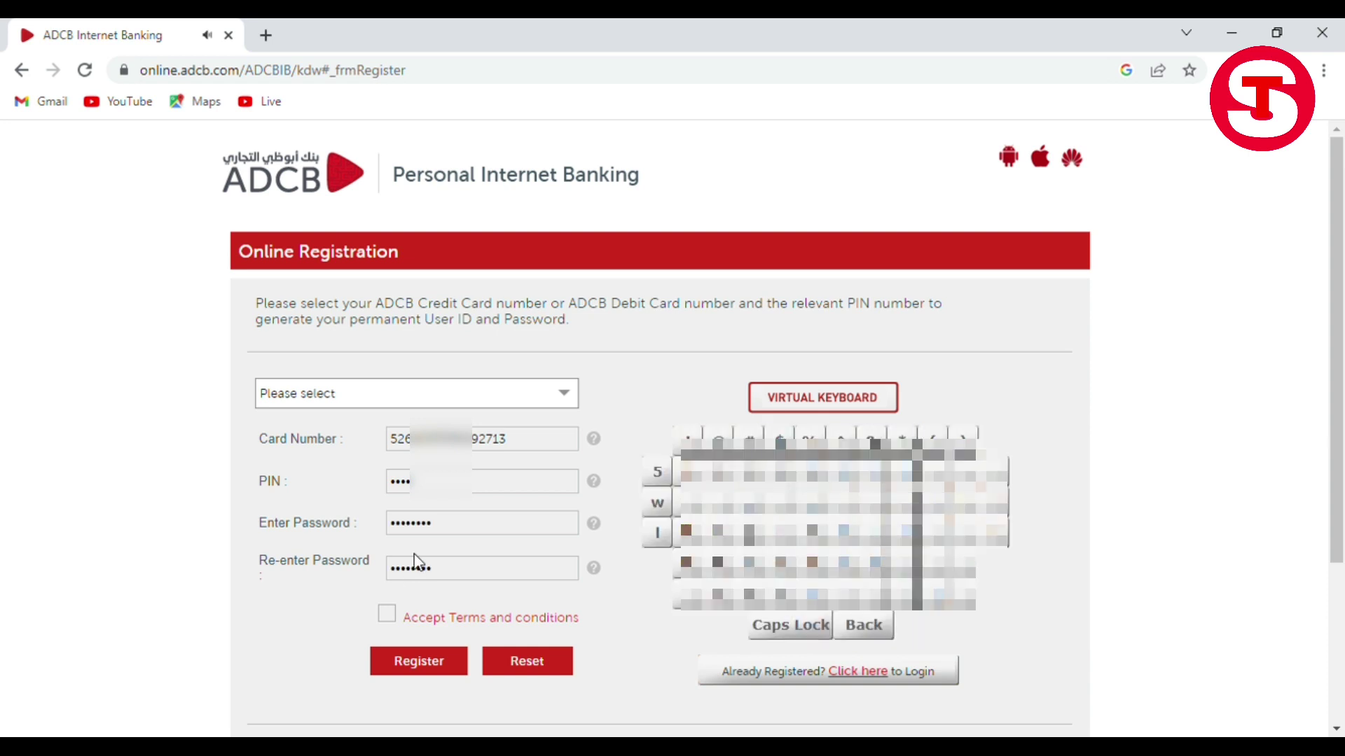
left_click(391, 616)
left_click(423, 662)
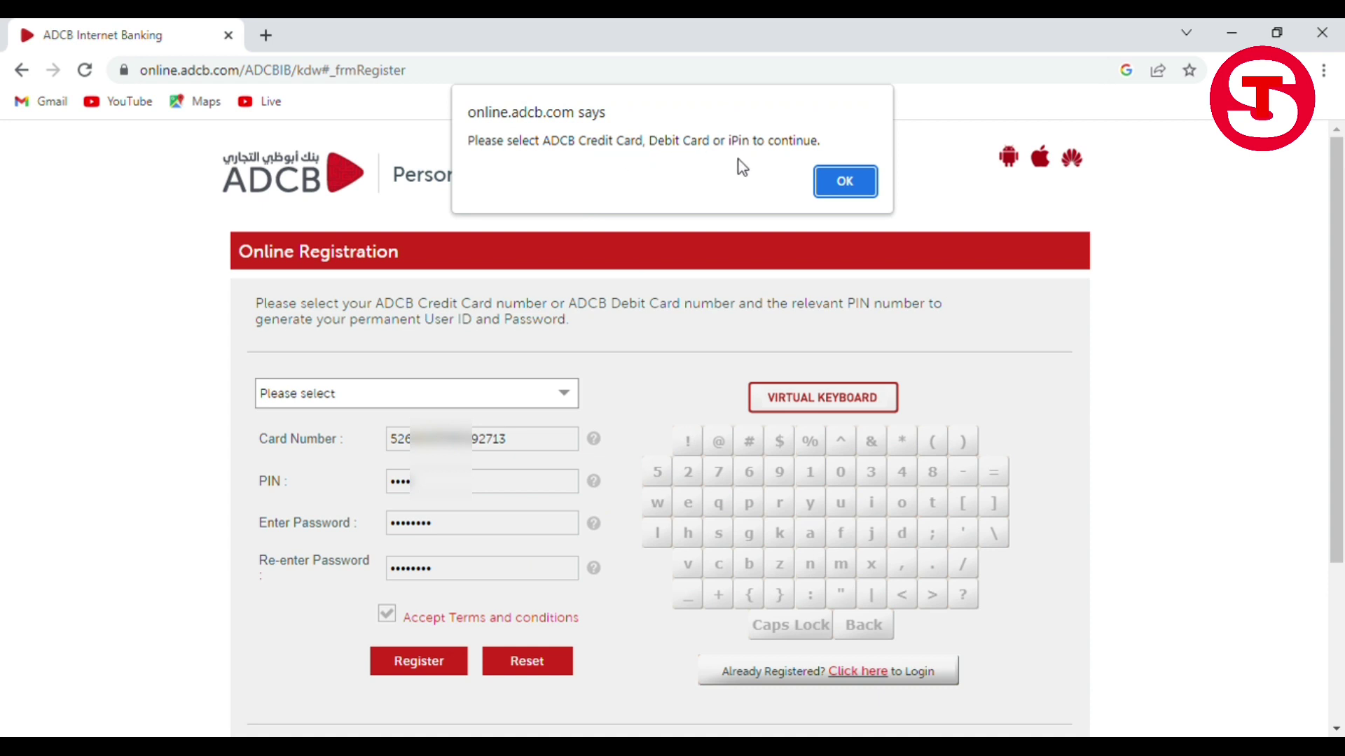
left_click(848, 181)
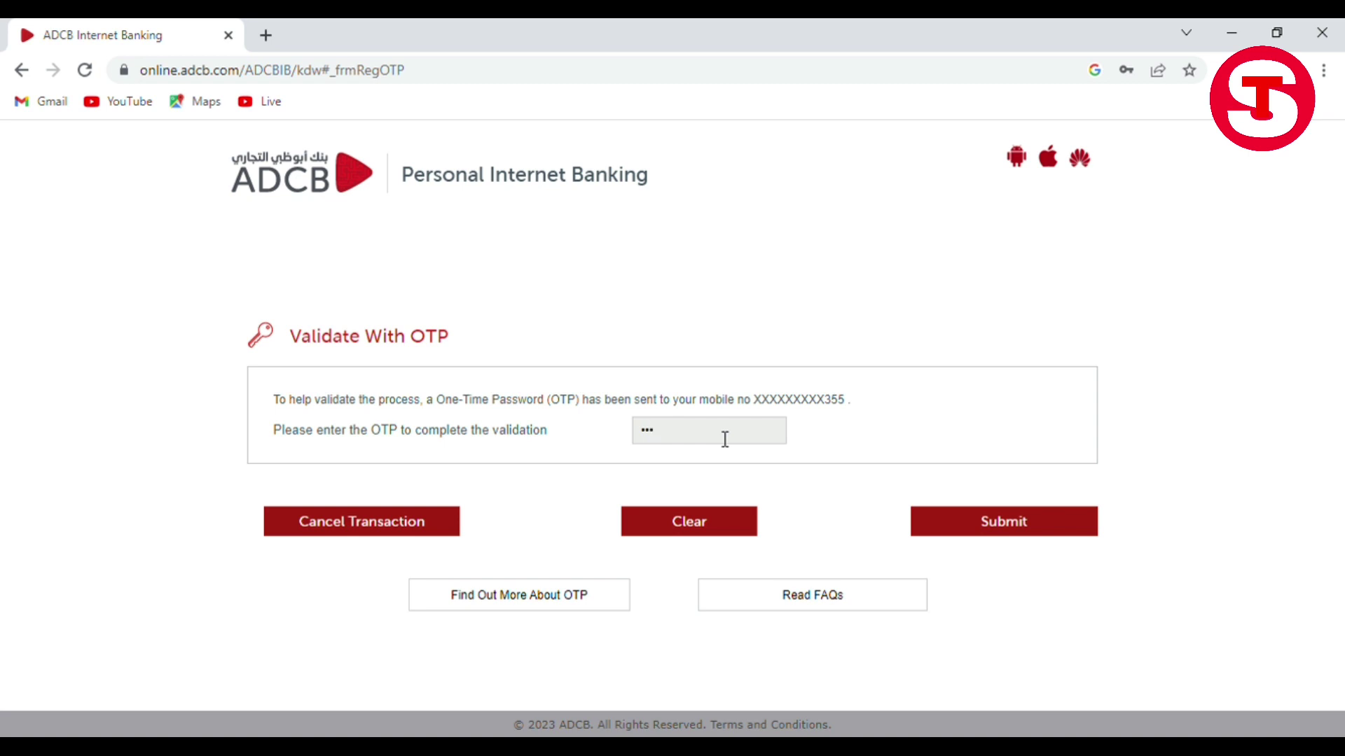
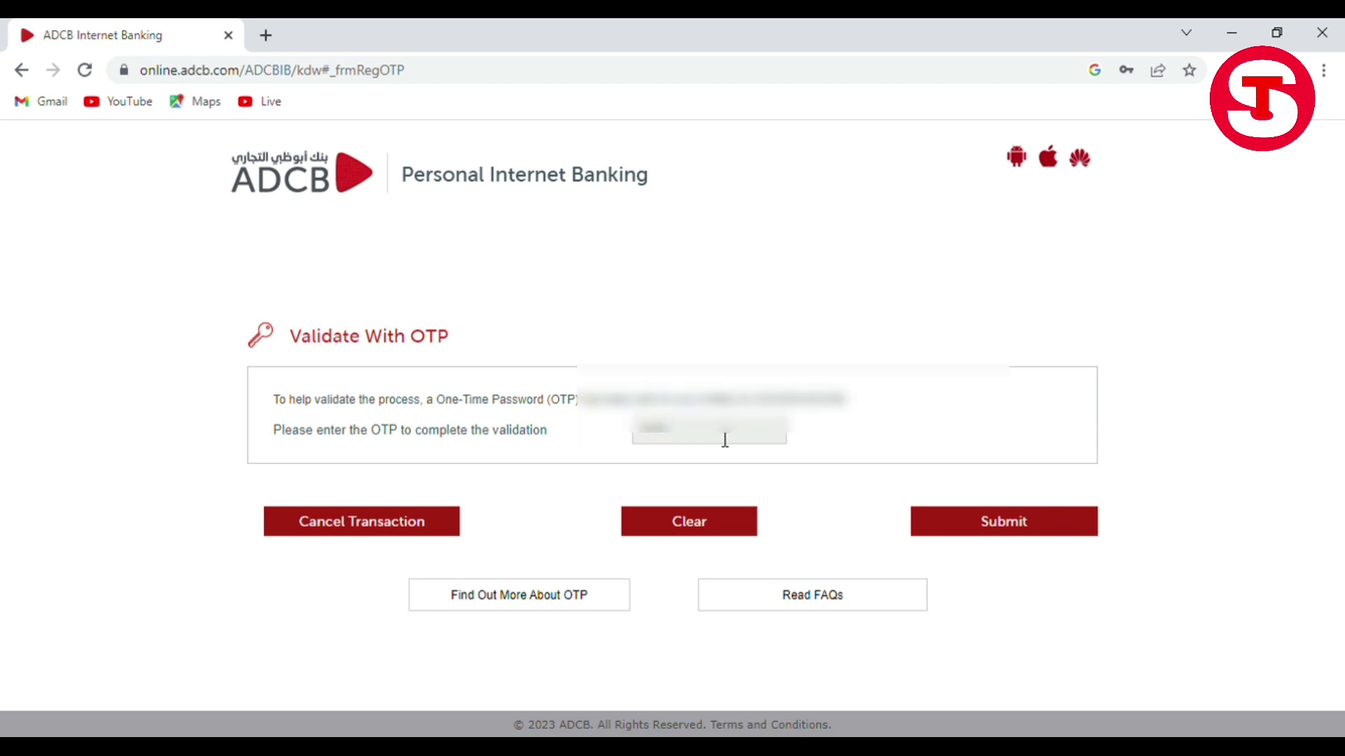
Enter the one-time password from the SMS and submit it to complete registration.
left_click(998, 530)
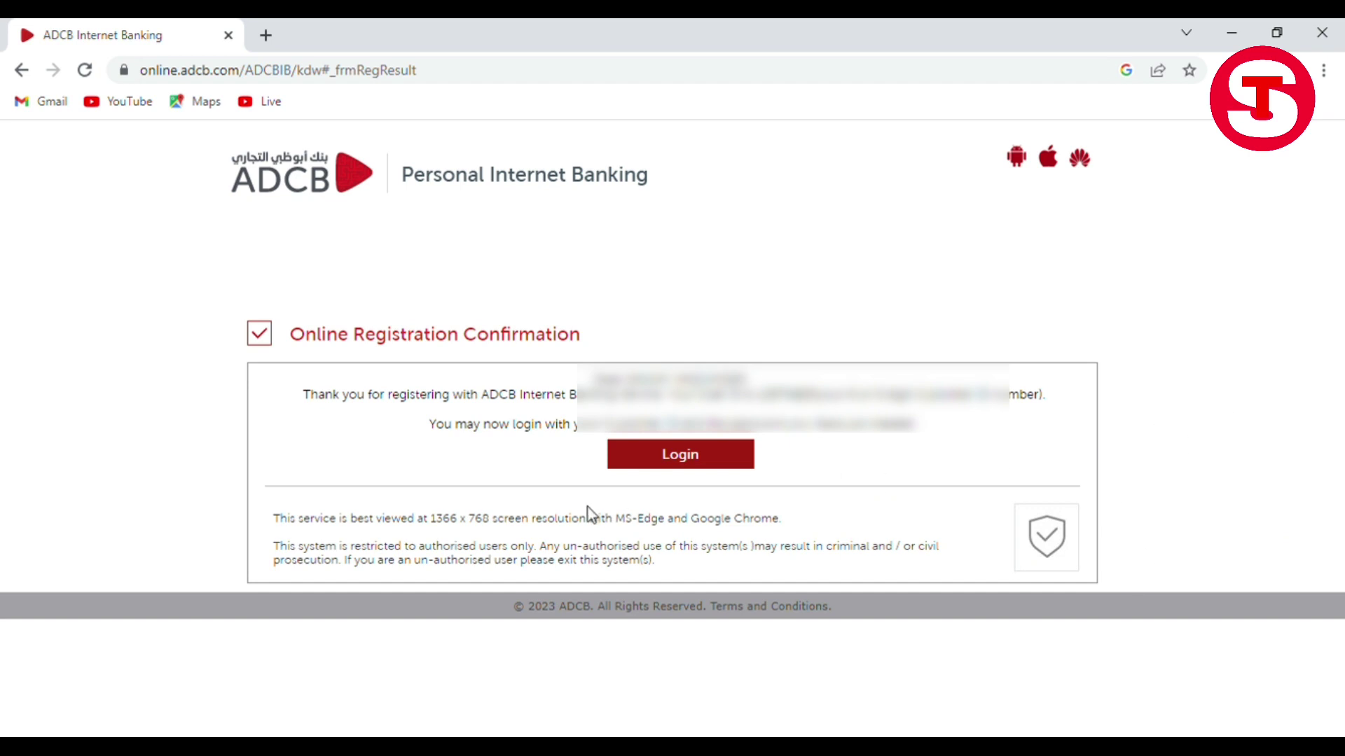
Continue from the Online Registration Confirmation page to the login page.
left_click(677, 458)
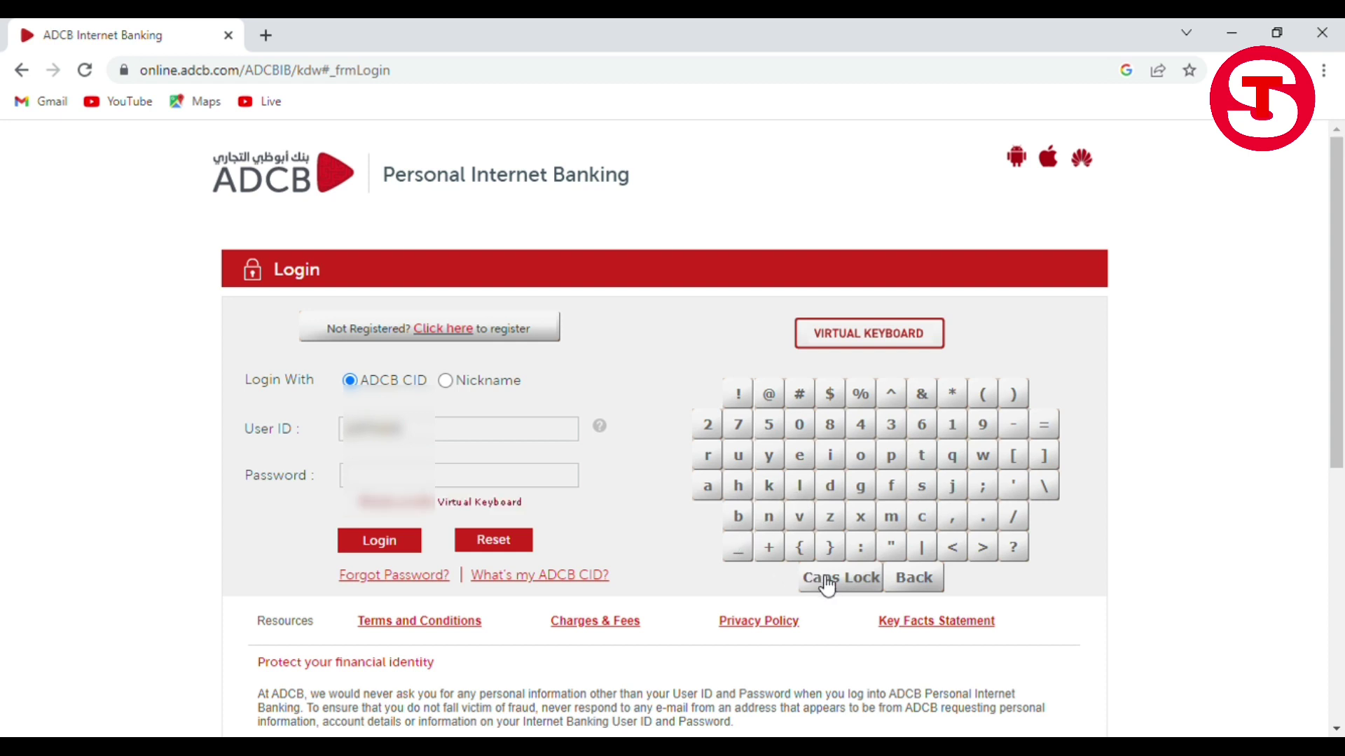
Paste the account password into the Password field and log in.
key("ctrl+v")
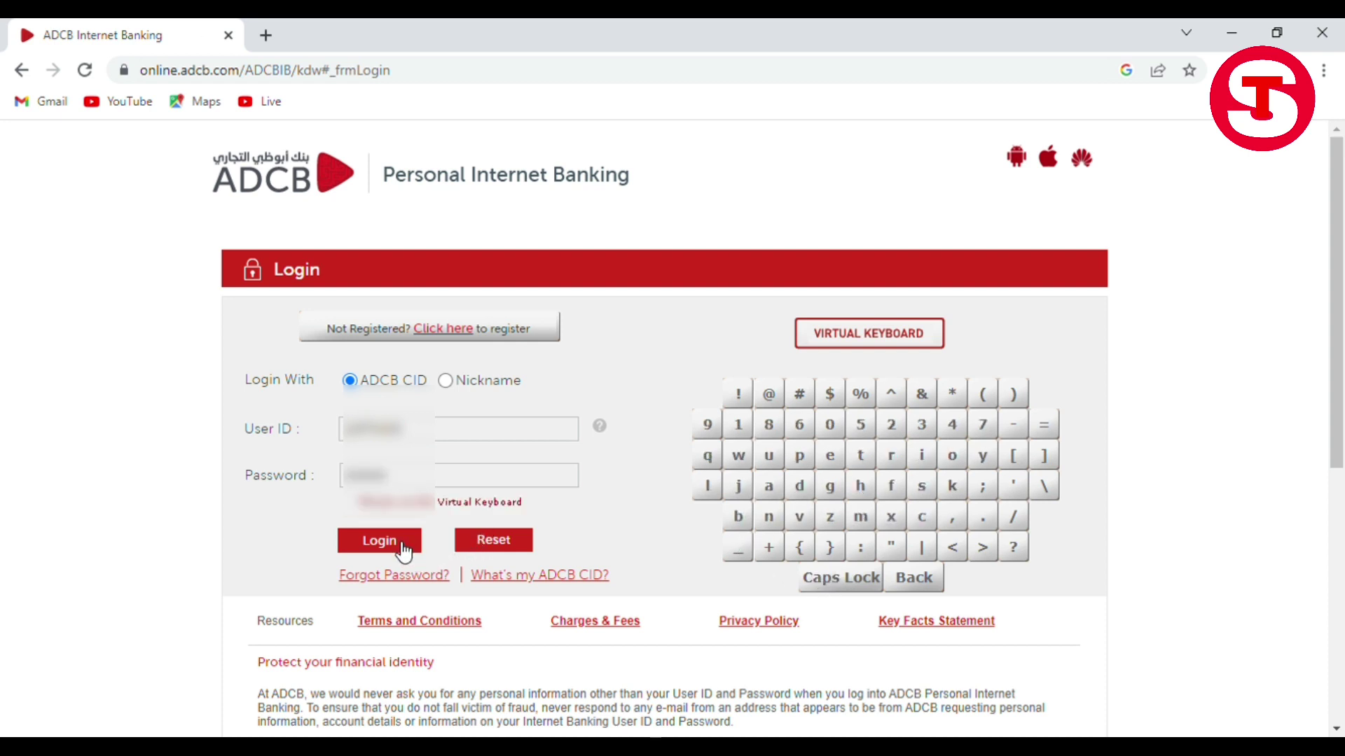
left_click(406, 544)
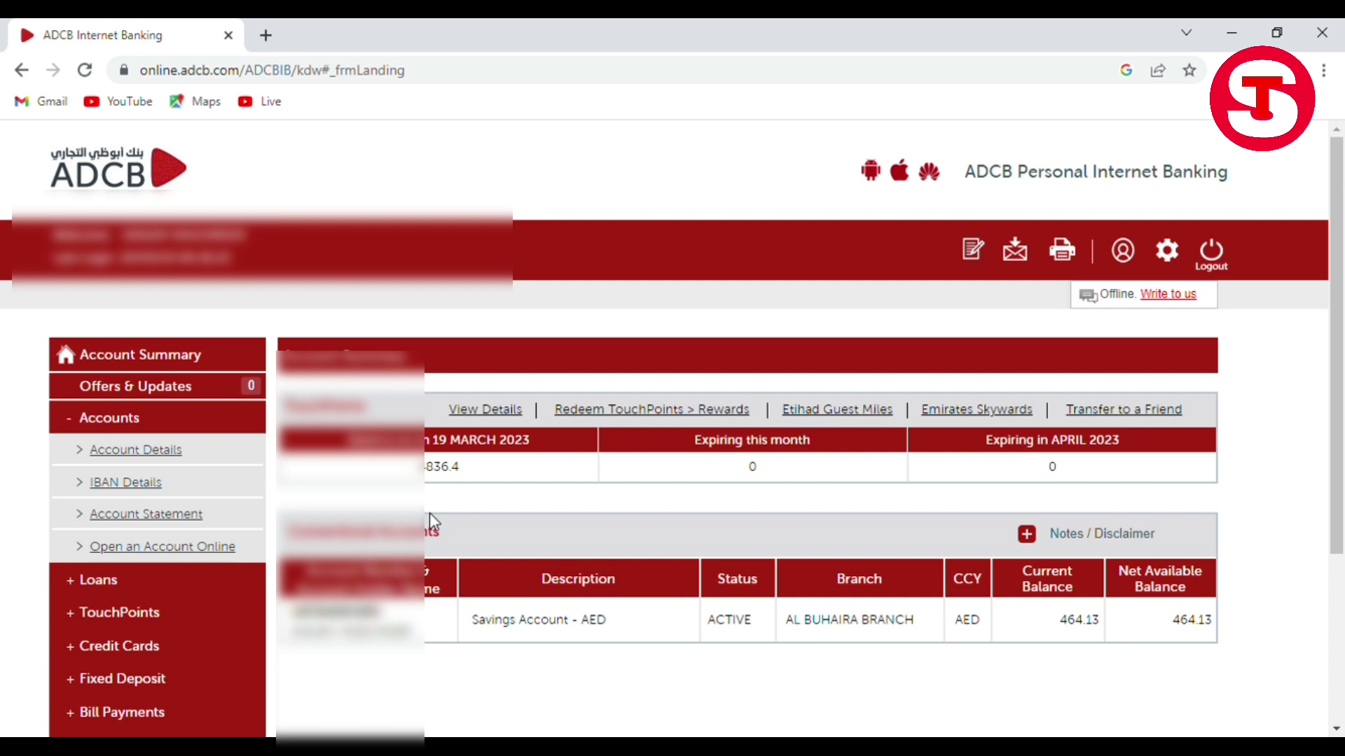
Scroll the Account Summary page and expand the Money Transfer section in the sidebar.
scroll(430, 515, "down", 3)
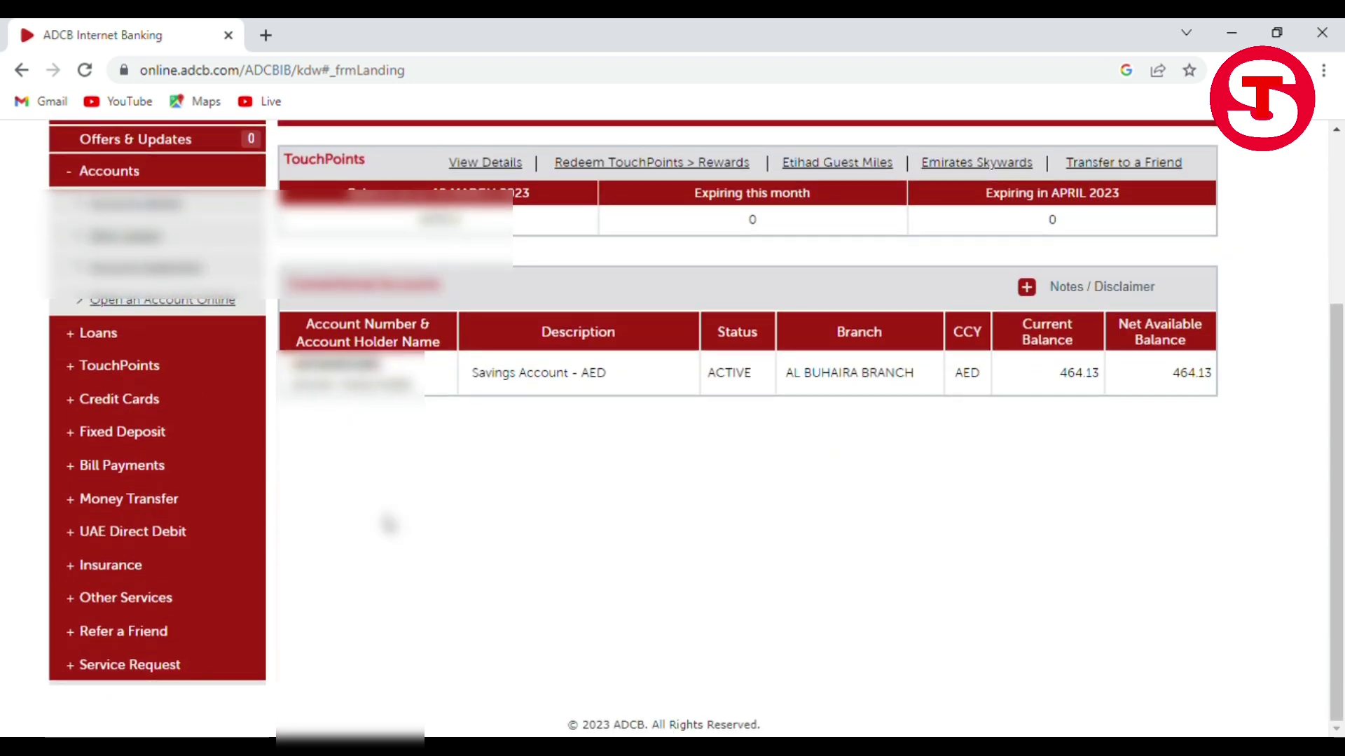
scroll(378, 480, "up", 3)
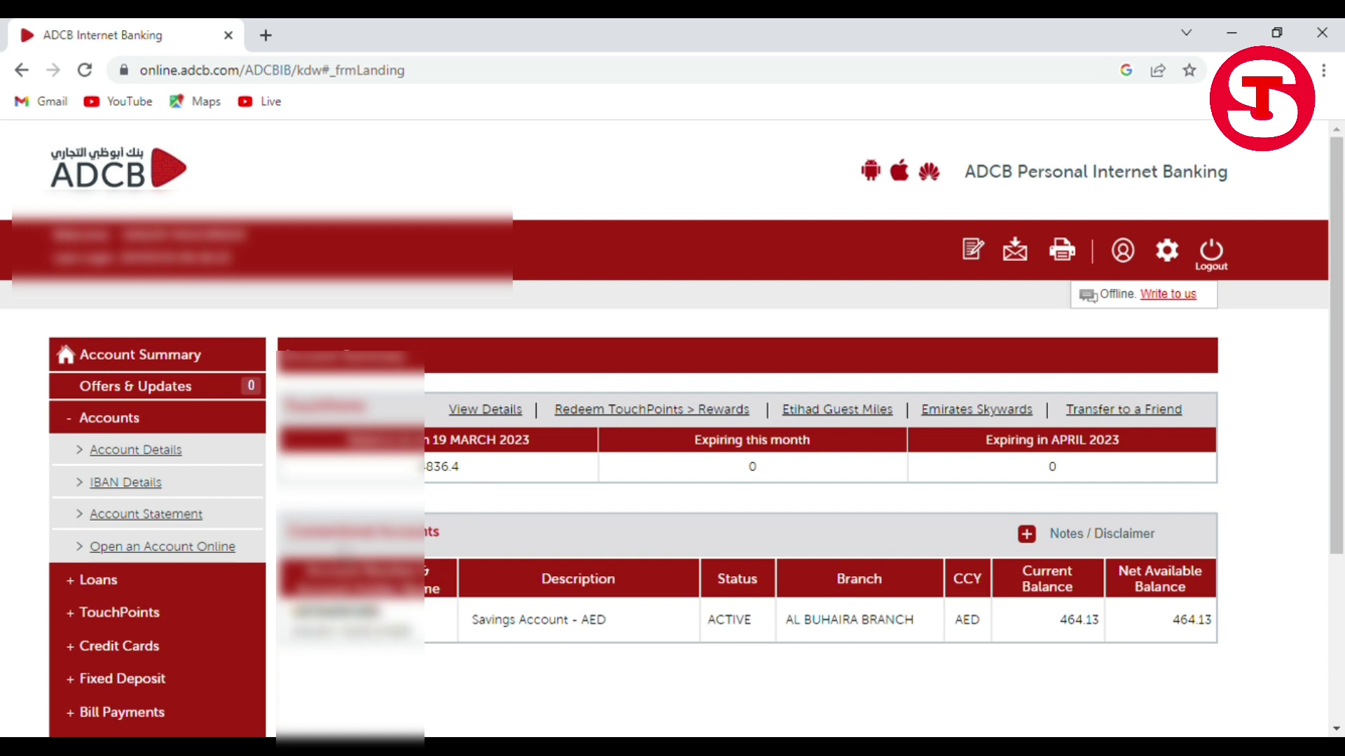
scroll(90, 546, "down", 3)
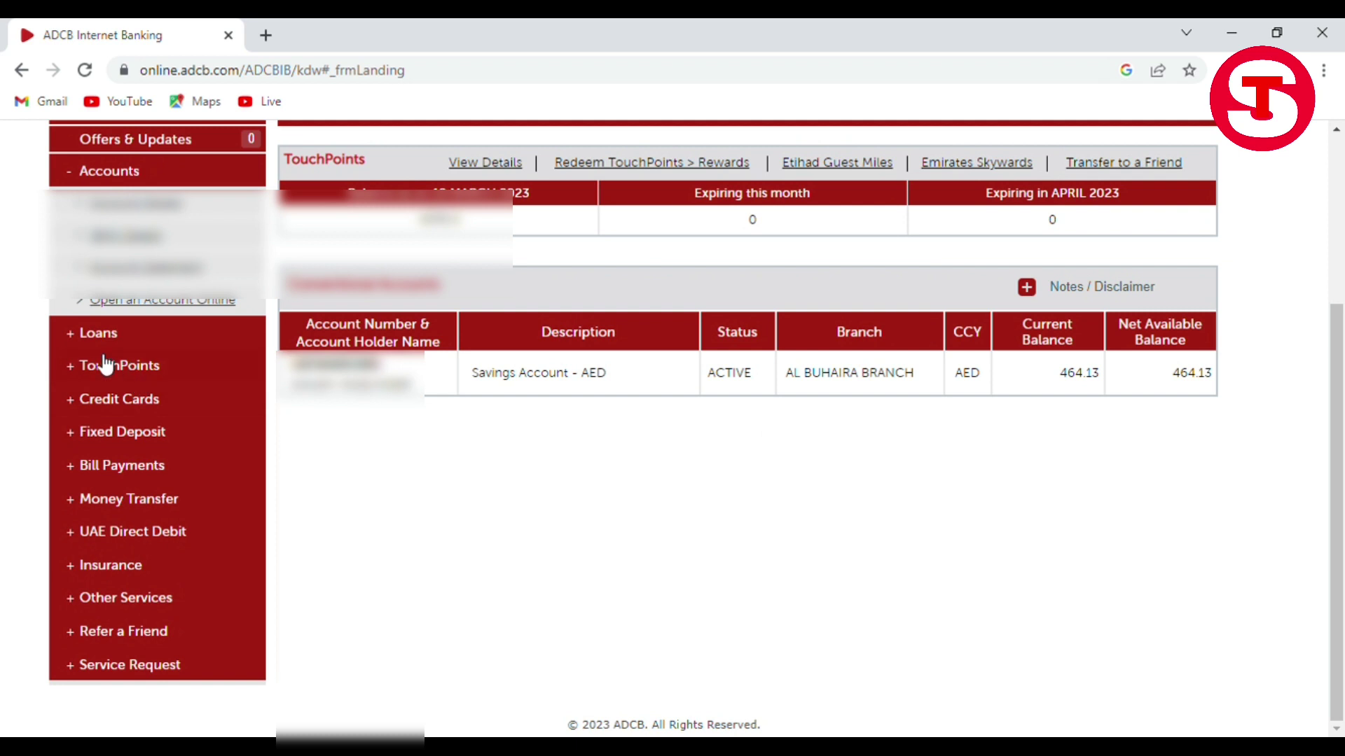
left_click(85, 502)
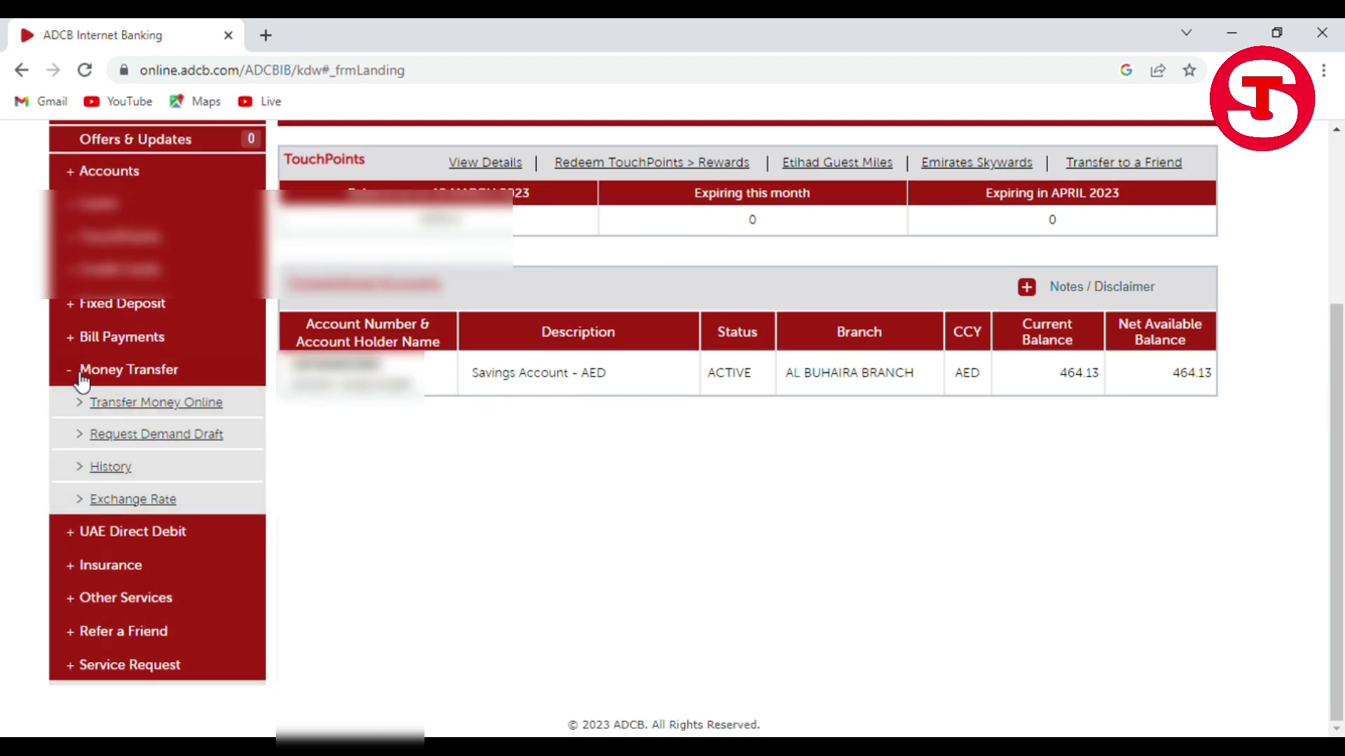
scroll(81, 383, "up", 1)
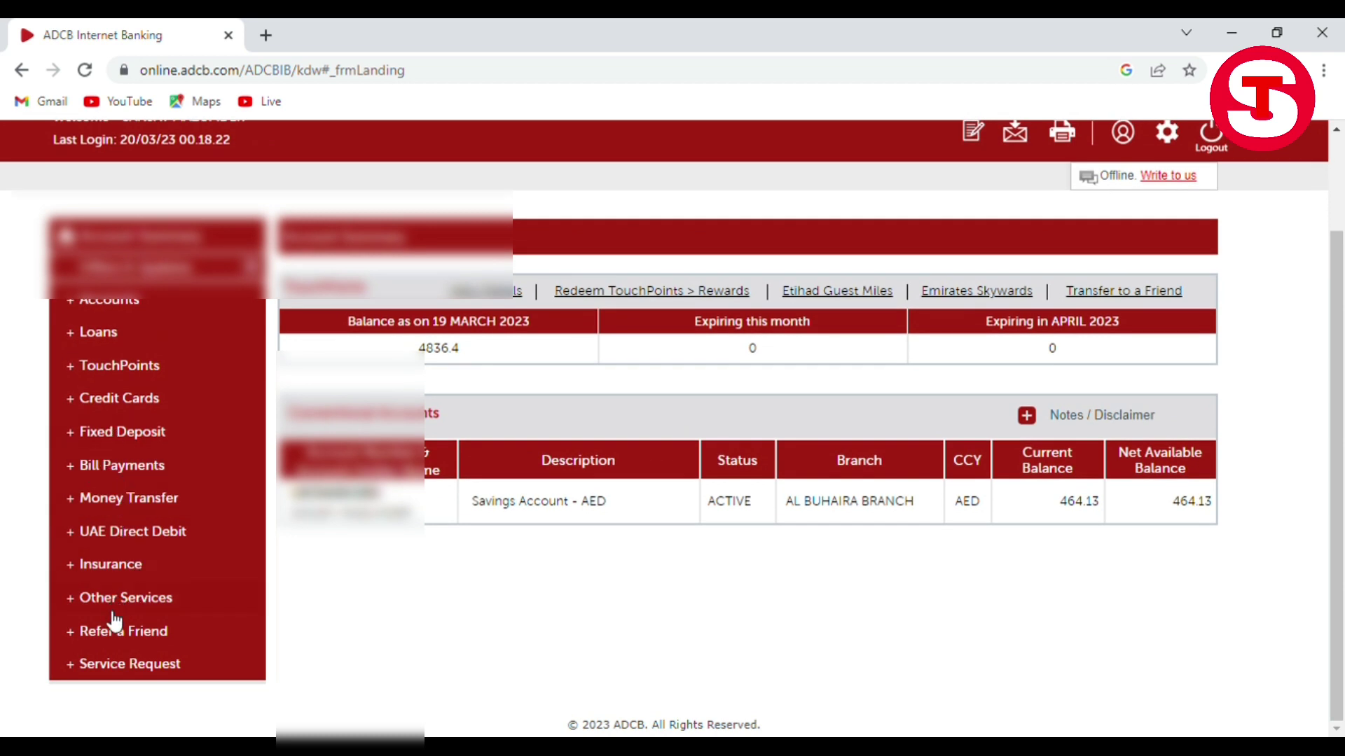
scroll(116, 620, "up", 2)
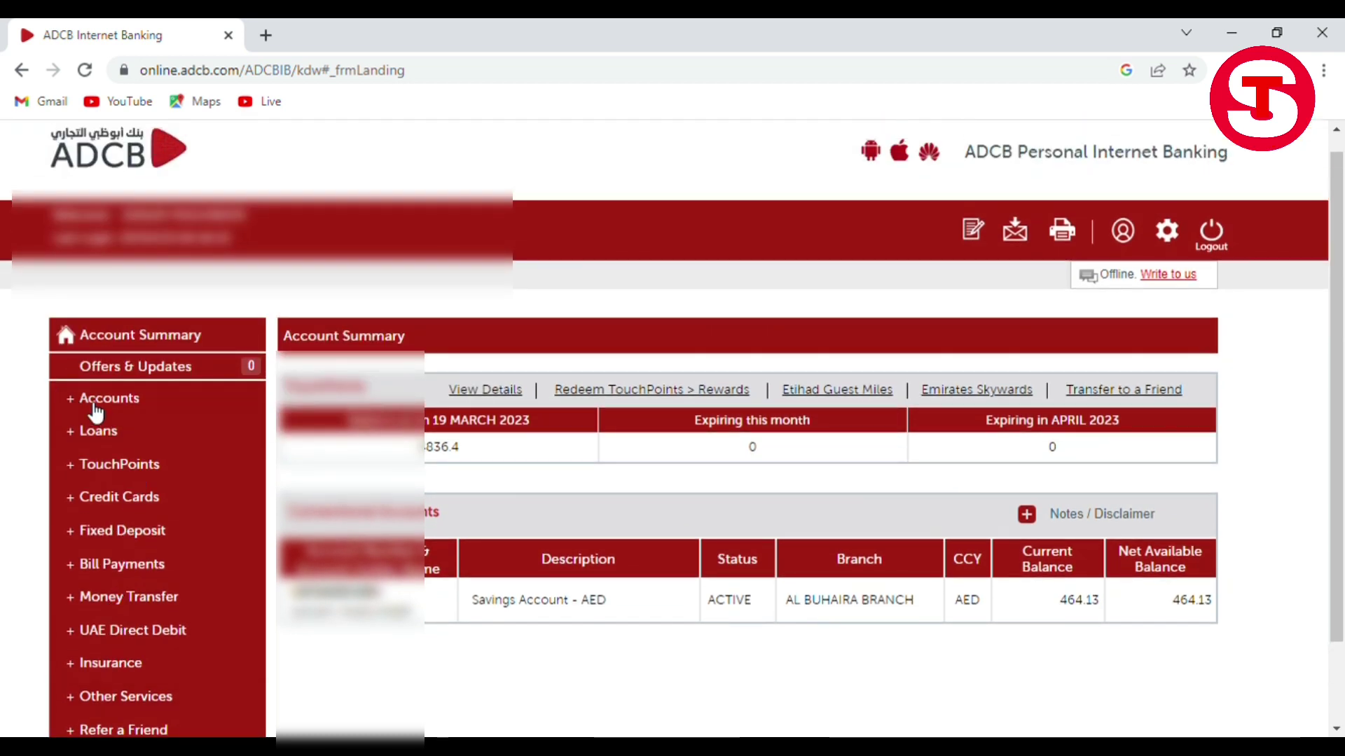
Expand and collapse the Accounts section, then scroll back to the top of Account Summary.
left_click(80, 410)
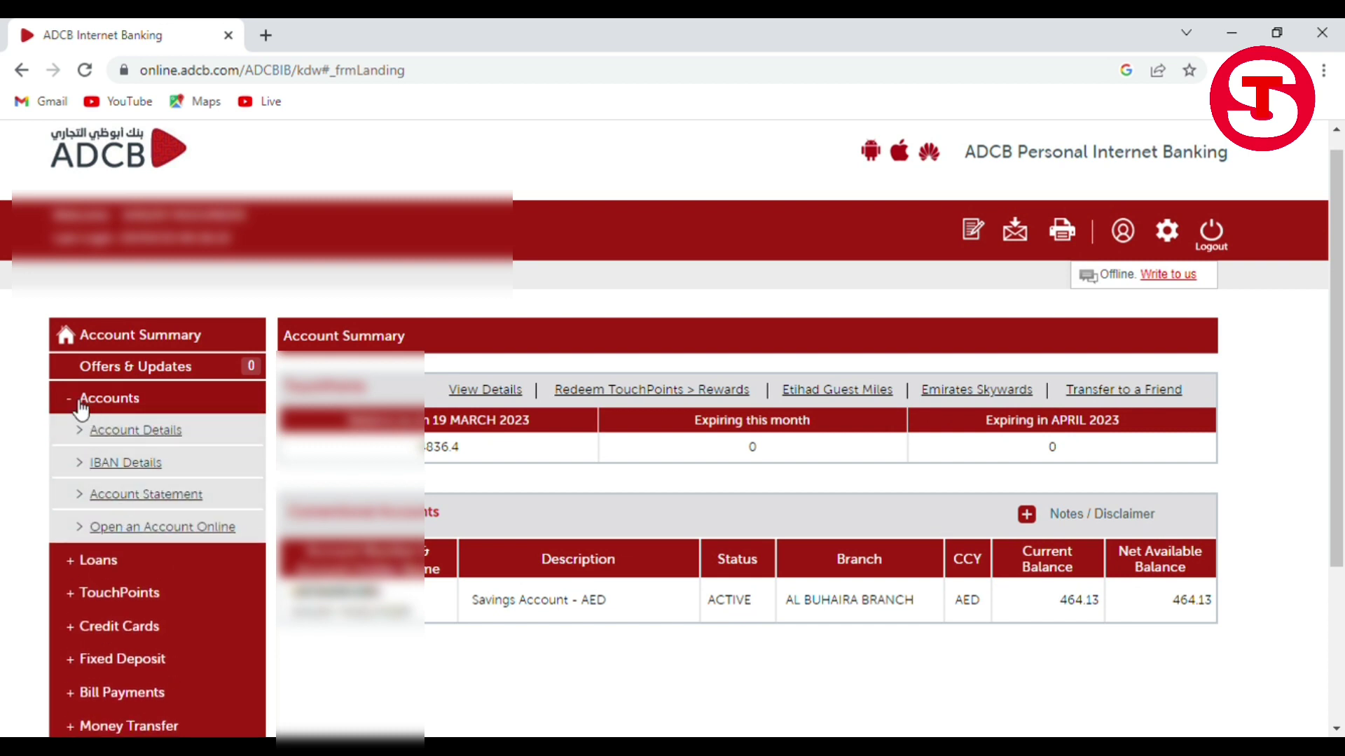
left_click(81, 407)
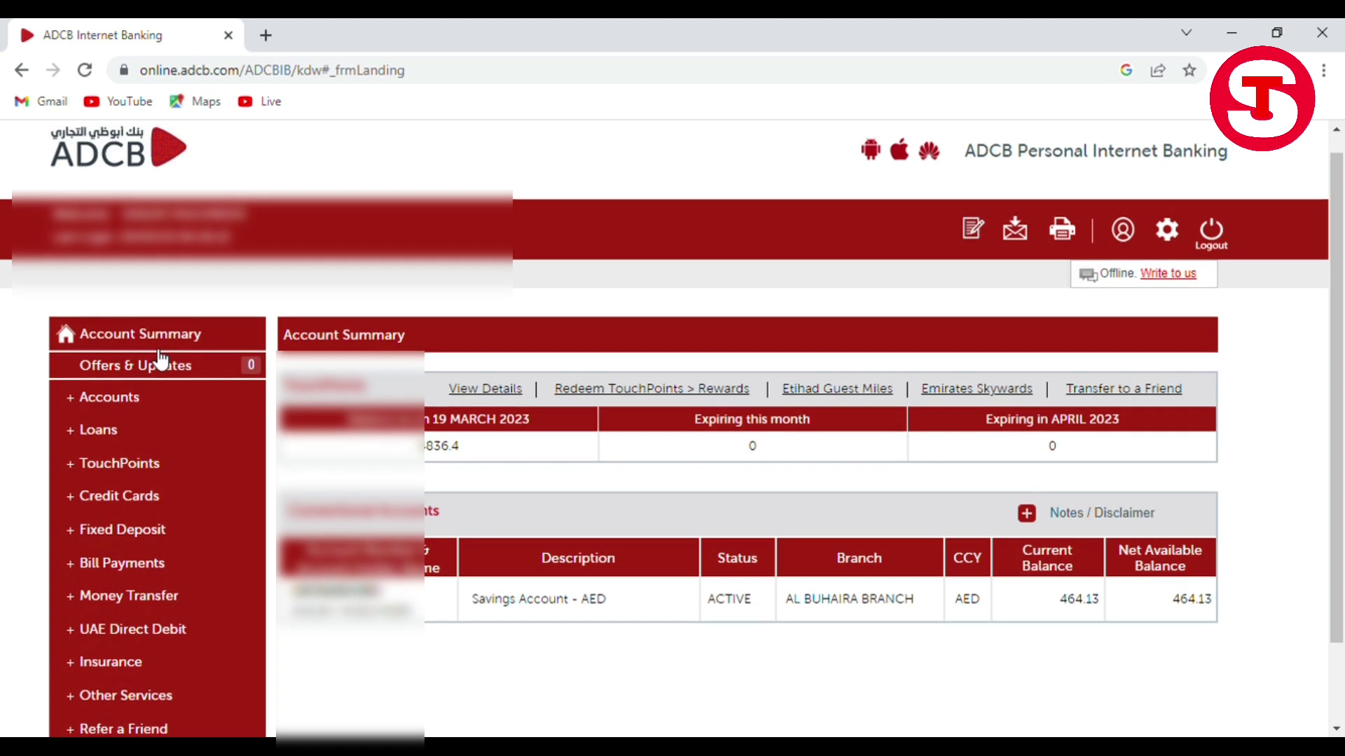
scroll(158, 361, "down", 2)
scroll(159, 357, "up", 2)
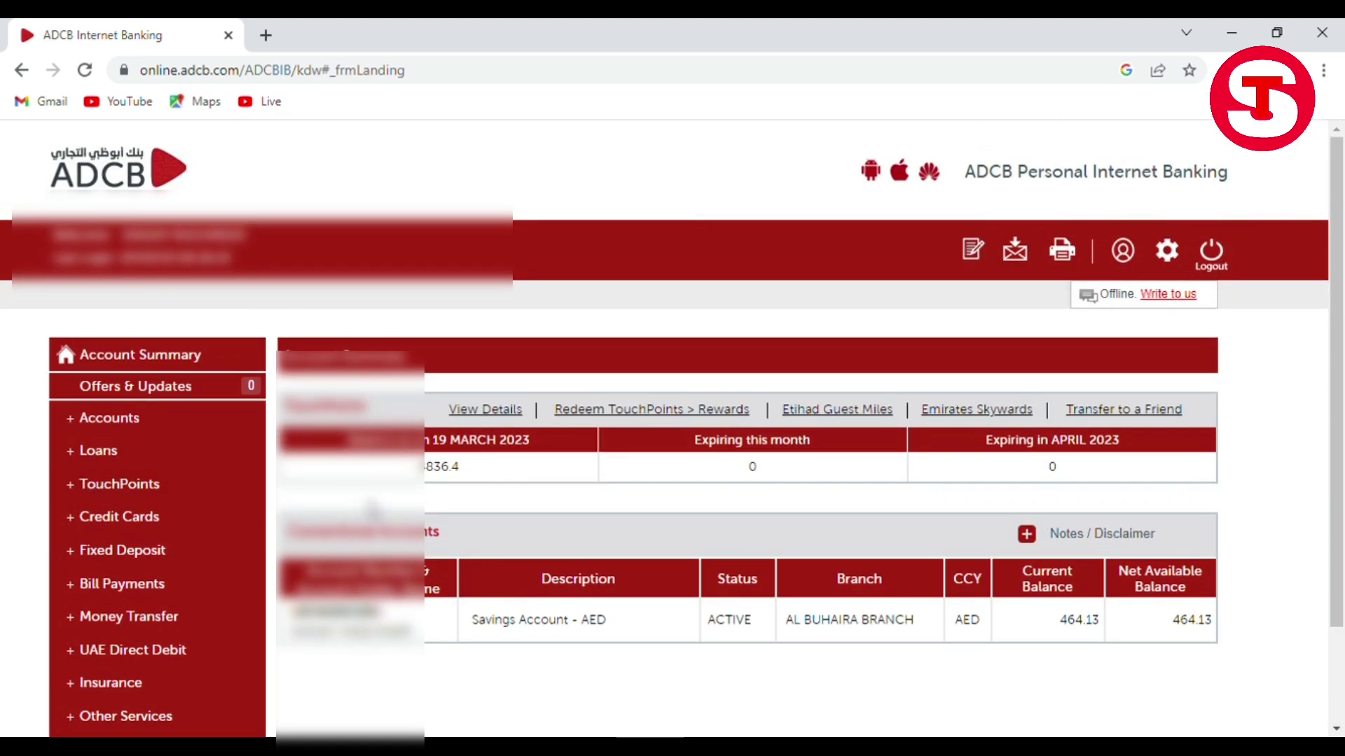
scroll(371, 506, "down", 2)
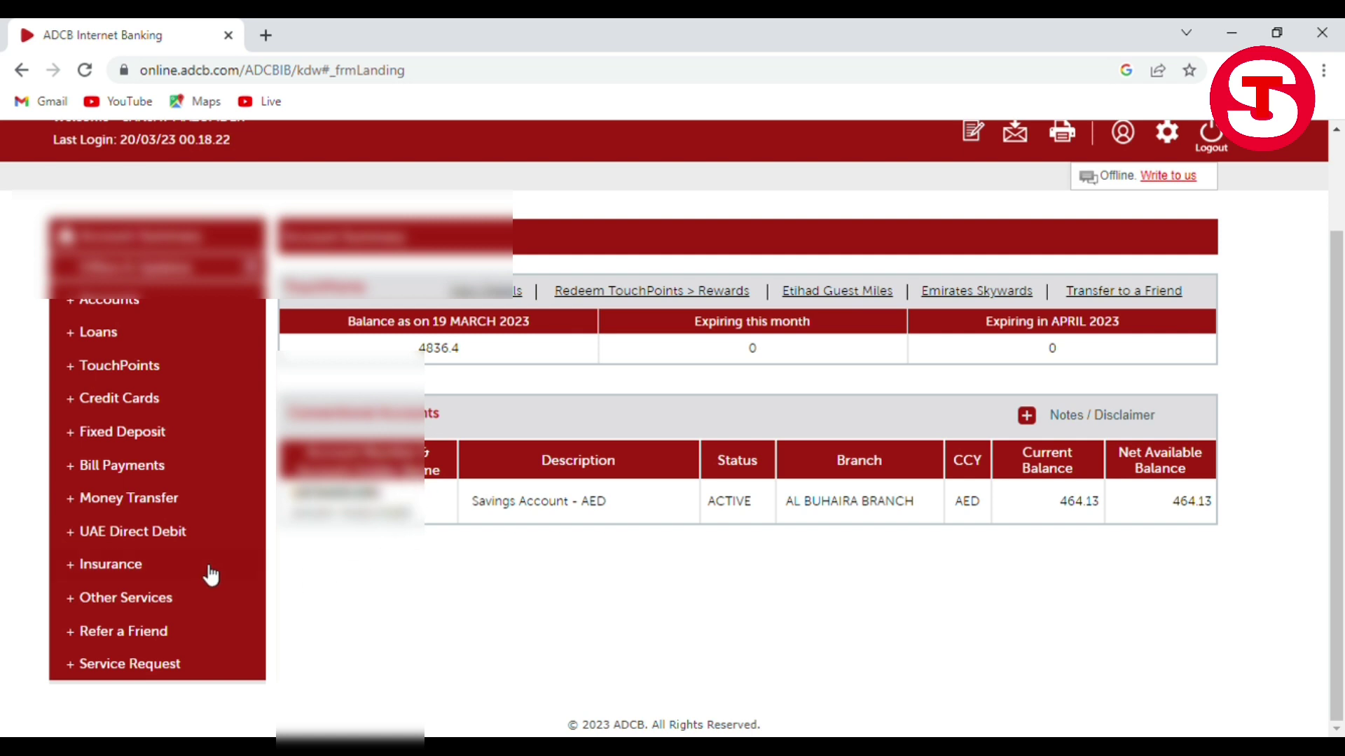
scroll(189, 521, "up", 2)
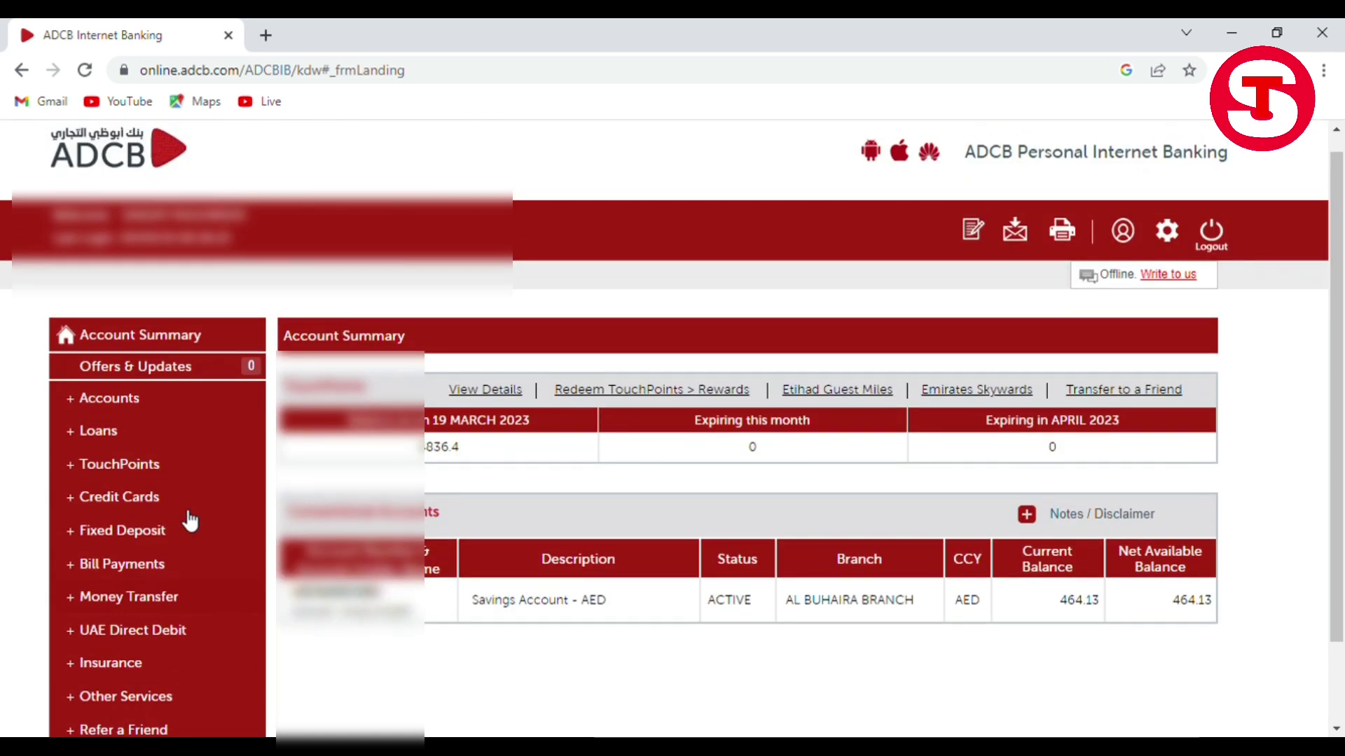
scroll(189, 521, "down", 2)
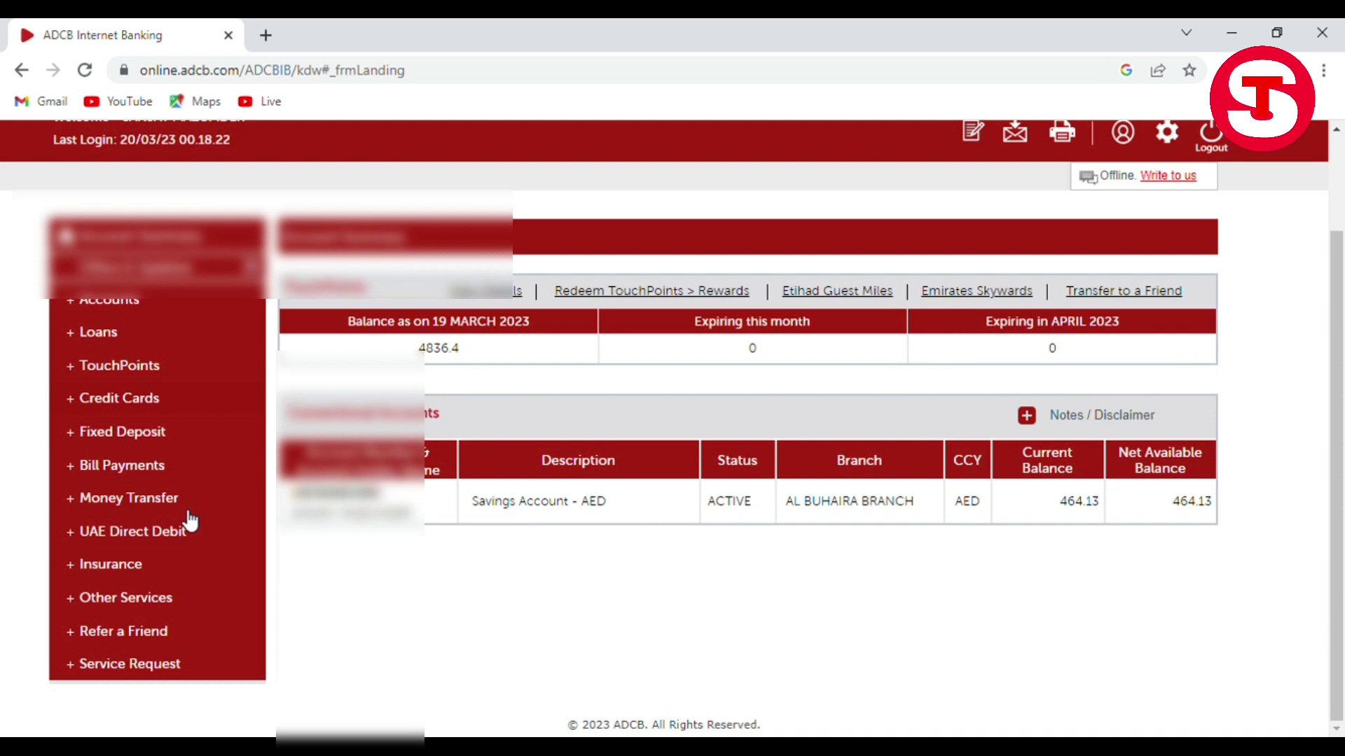
scroll(189, 516, "up", 2)
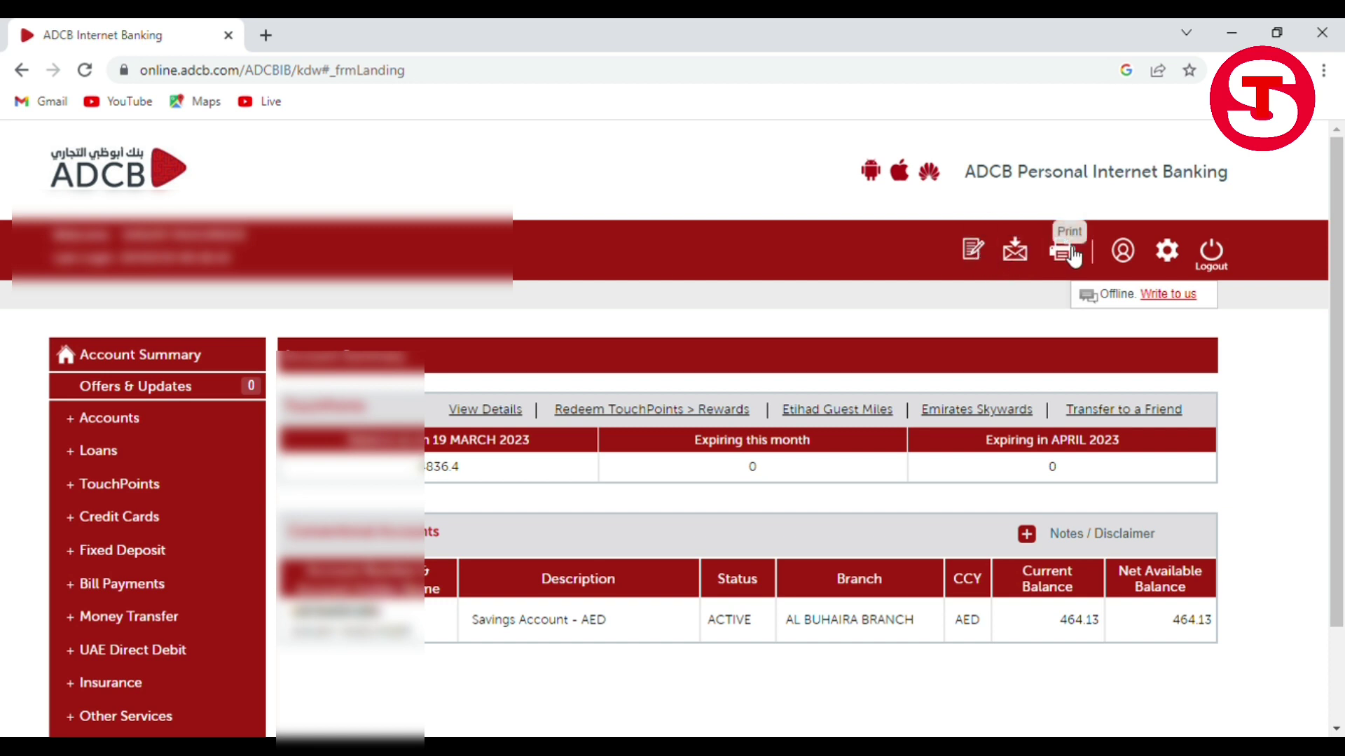
left_click(1124, 265)
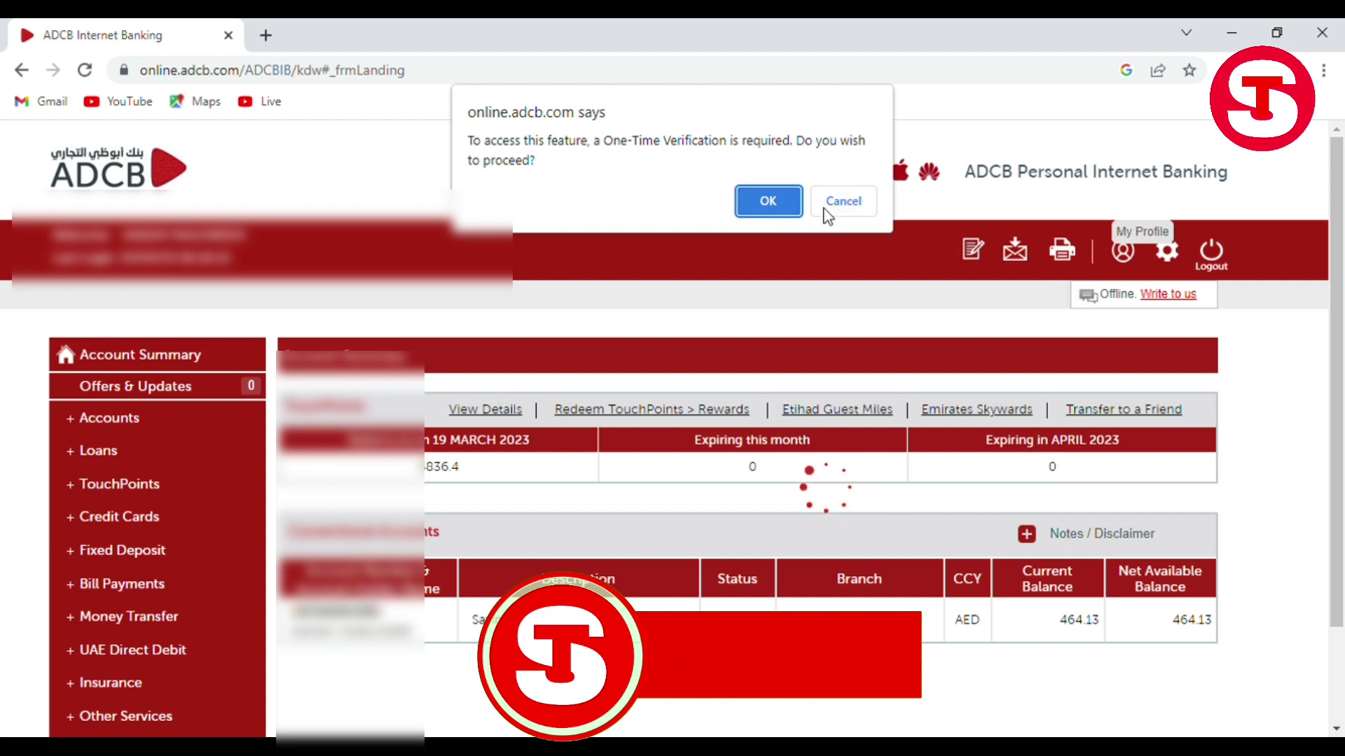
left_click(843, 210)
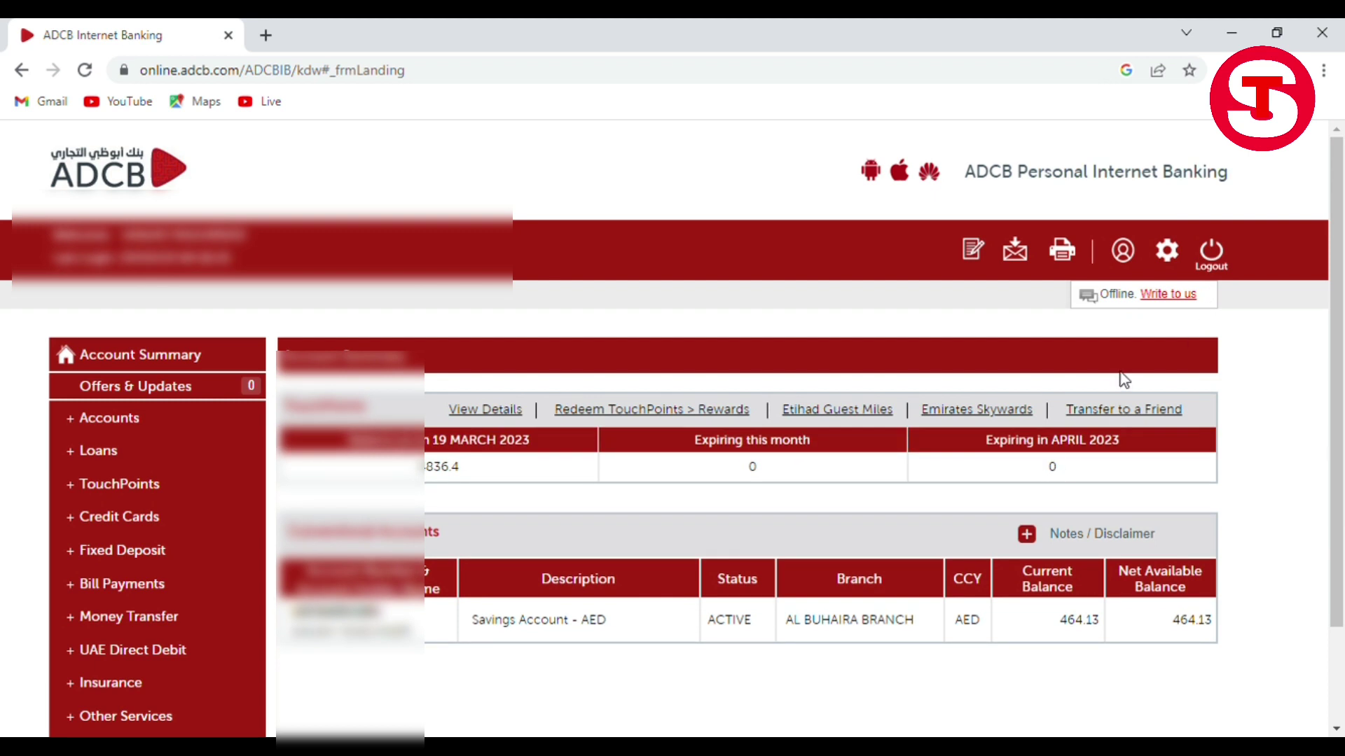
left_click(1178, 261)
scroll(179, 417, "down", 2)
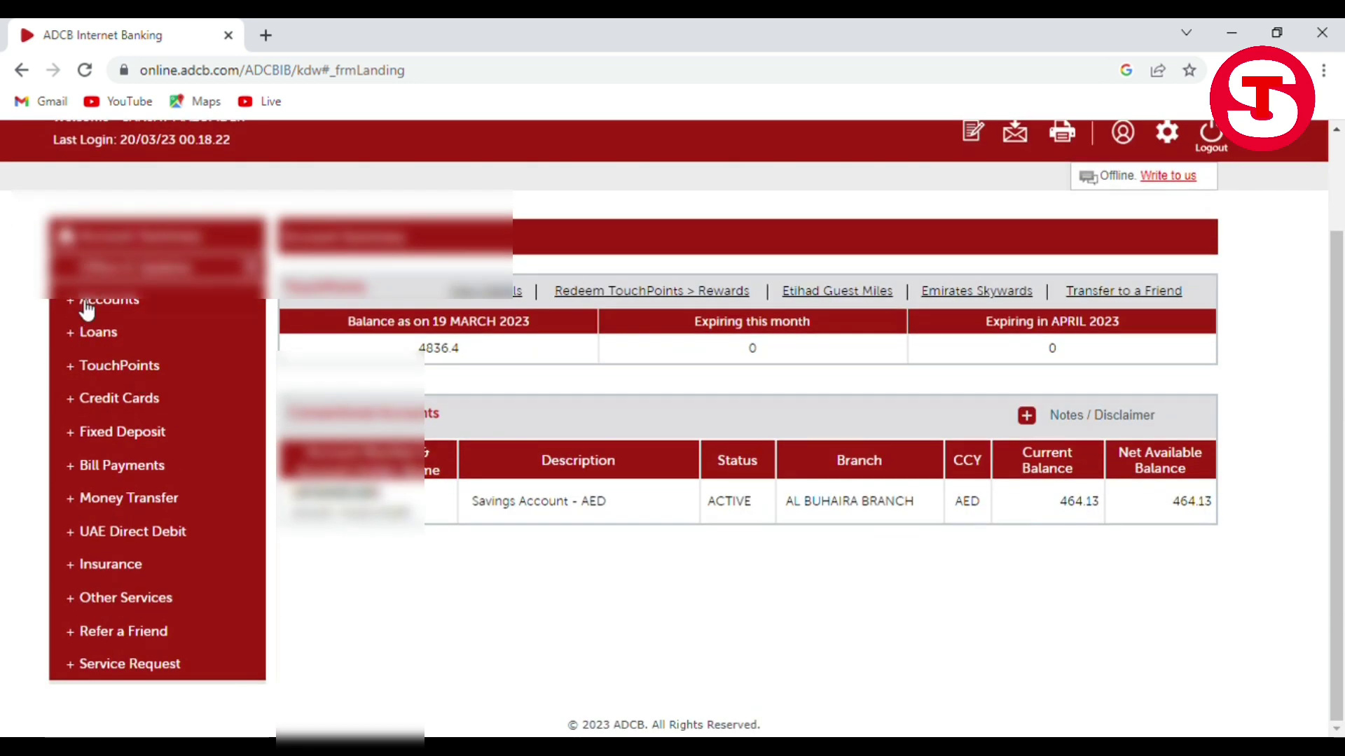